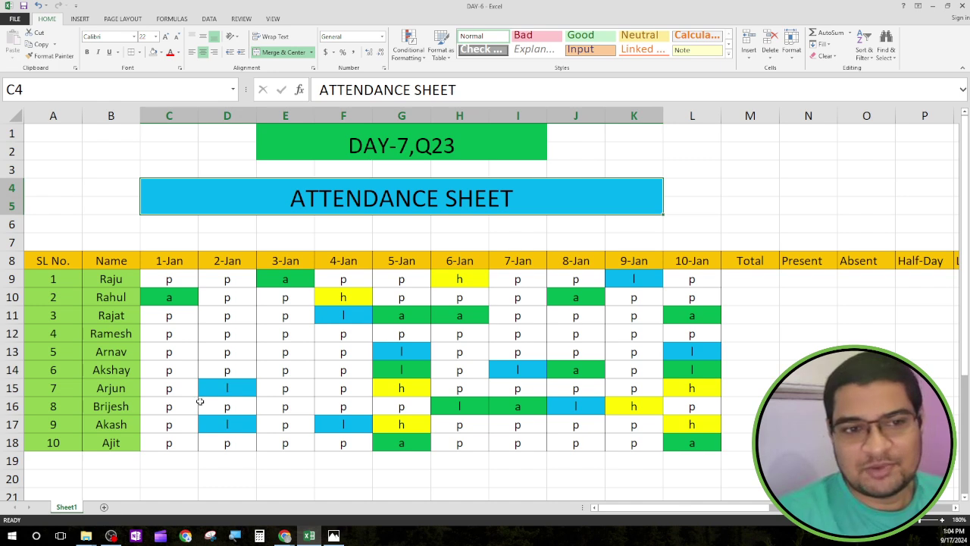
# Step: Examine the summary headings of the attendance table, from Total and Present through Absent, Half-Day and Leave
pyautogui.click(239, 479)
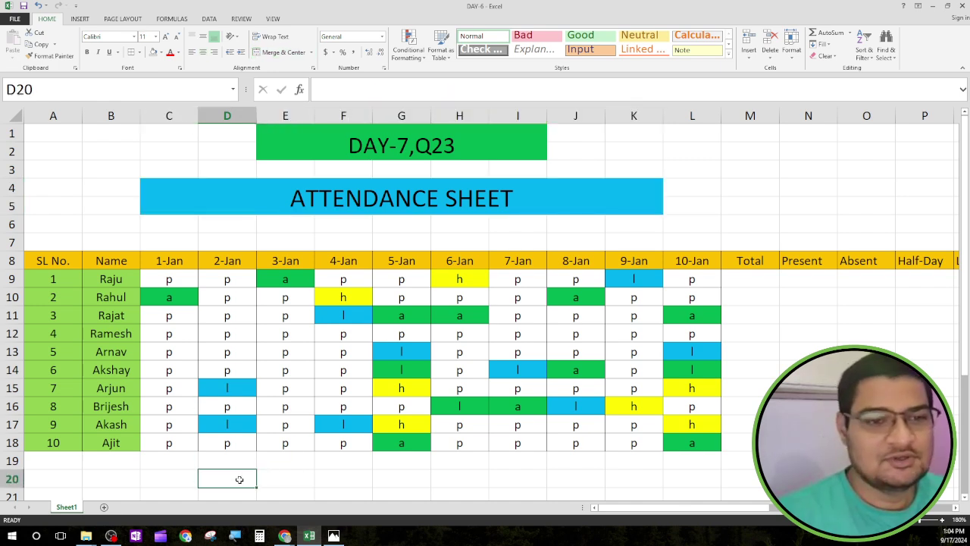
pyautogui.moveTo(767, 509); pyautogui.dragTo(801, 512)
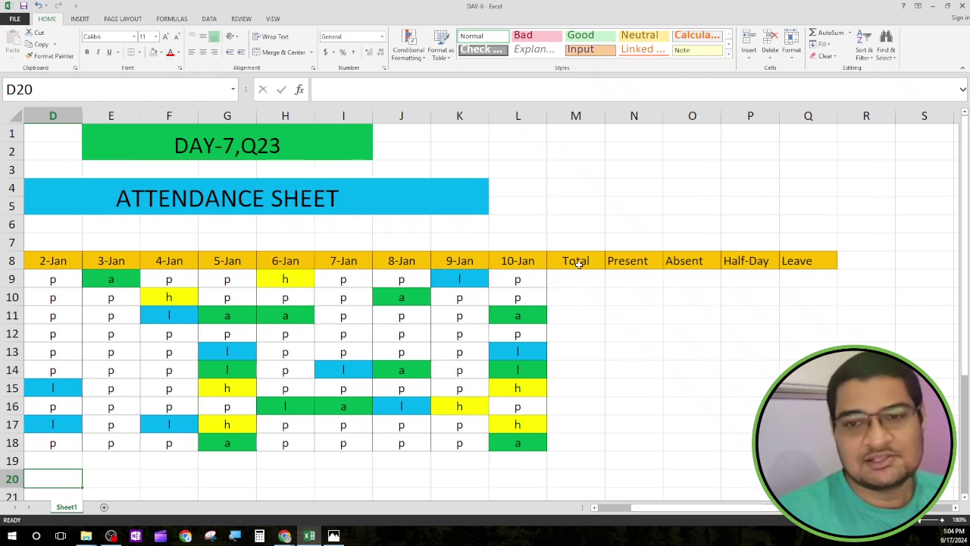
pyautogui.click(613, 264)
pyautogui.click(701, 261)
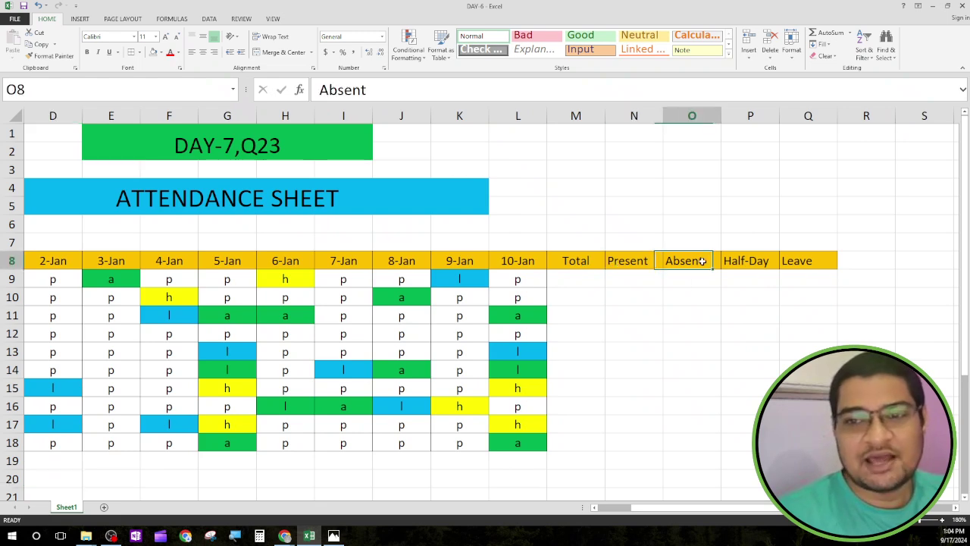
pyautogui.click(747, 266)
pyautogui.click(798, 262)
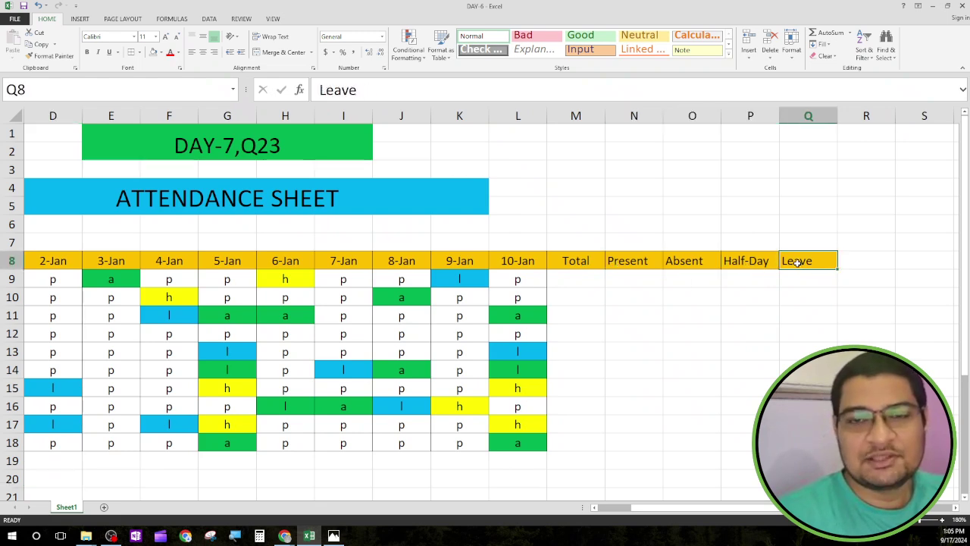
pyautogui.moveTo(663, 511); pyautogui.dragTo(599, 513)
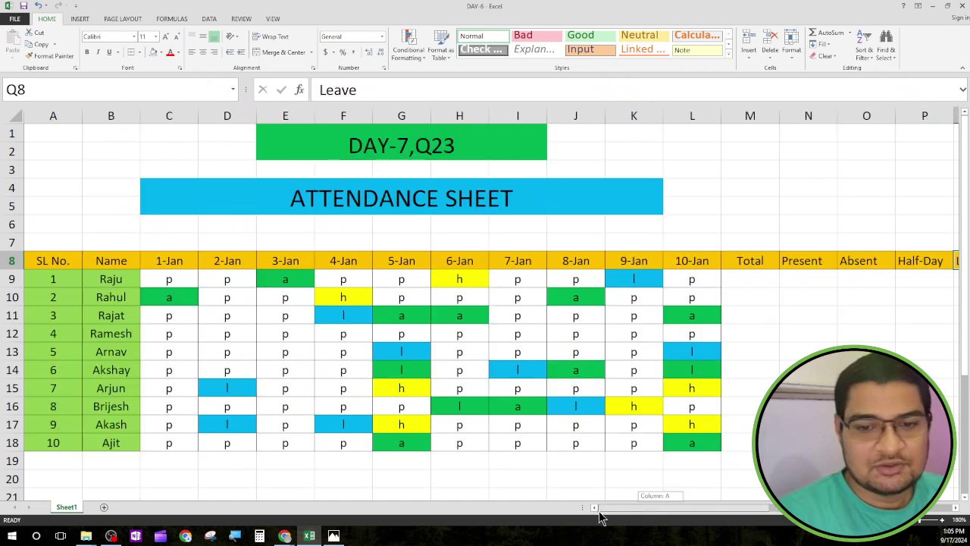
# Step: Review the serial number and name columns and the date headings from 1-Jan to 10-Jan
pyautogui.click(60, 278)
pyautogui.moveTo(60, 278); pyautogui.dragTo(58, 441)
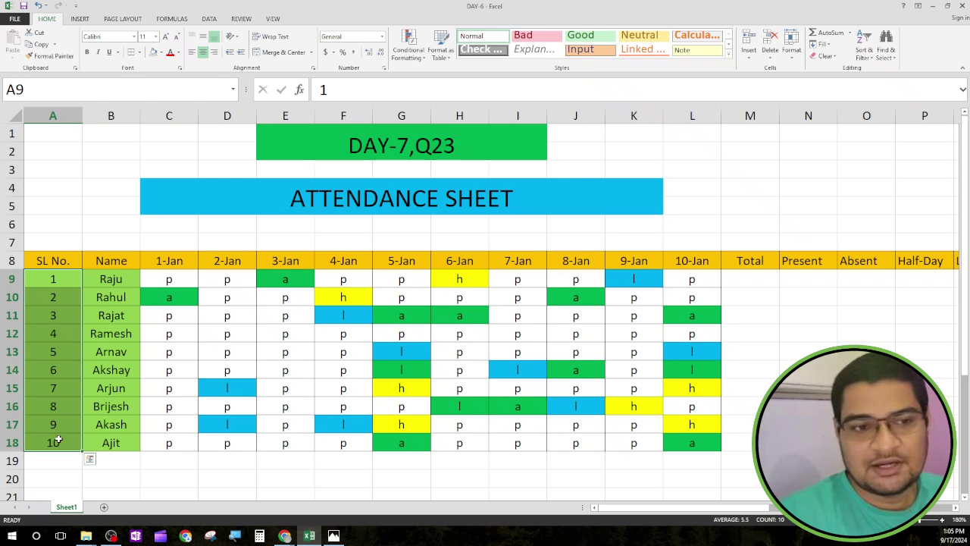
pyautogui.moveTo(98, 284); pyautogui.dragTo(109, 444)
pyautogui.click(141, 479)
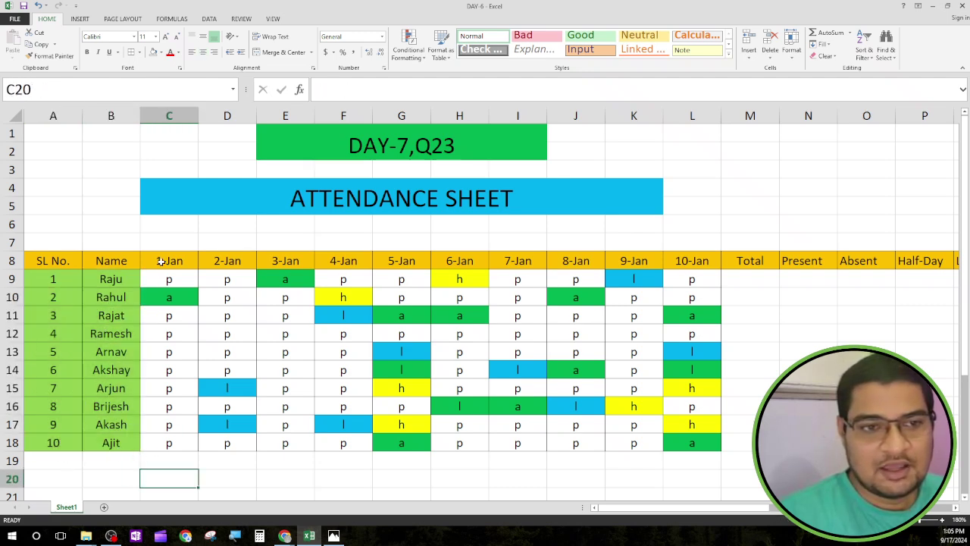
pyautogui.click(161, 261)
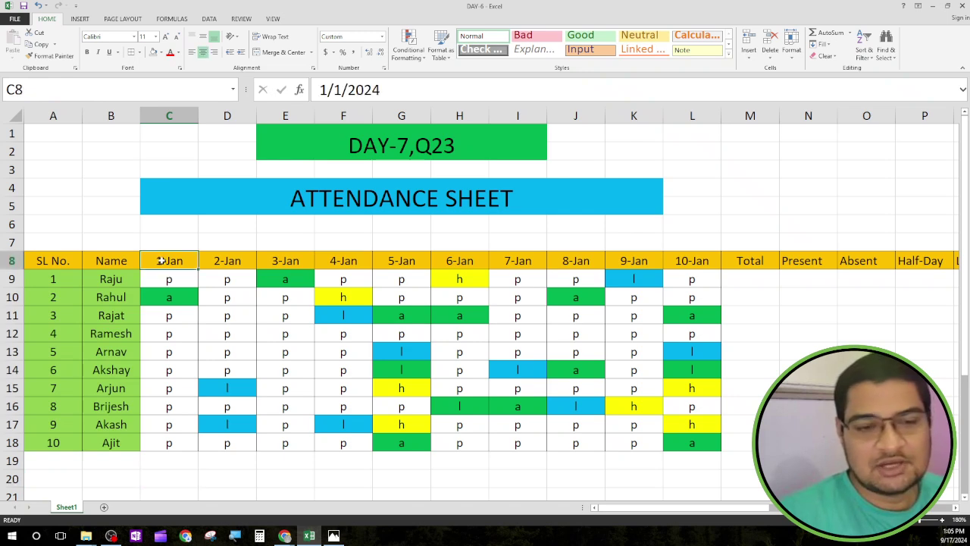
pyautogui.click(226, 259)
pyautogui.click(281, 264)
pyautogui.click(349, 263)
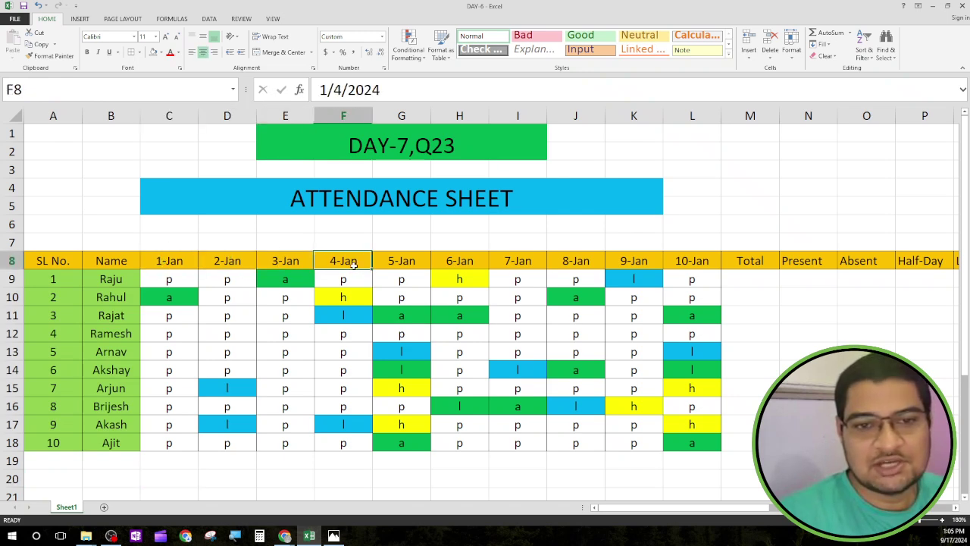
pyautogui.click(409, 261)
pyautogui.click(455, 261)
pyautogui.click(525, 264)
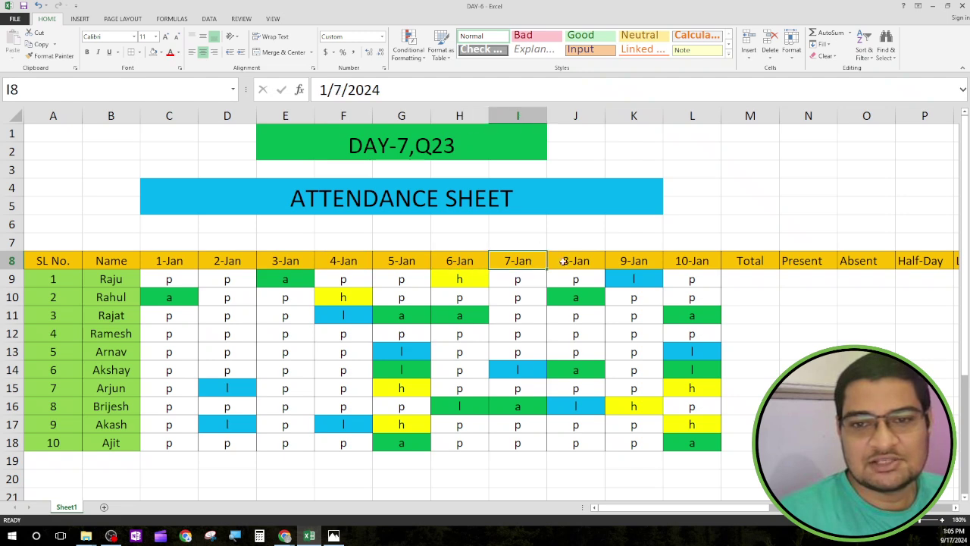
pyautogui.click(696, 260)
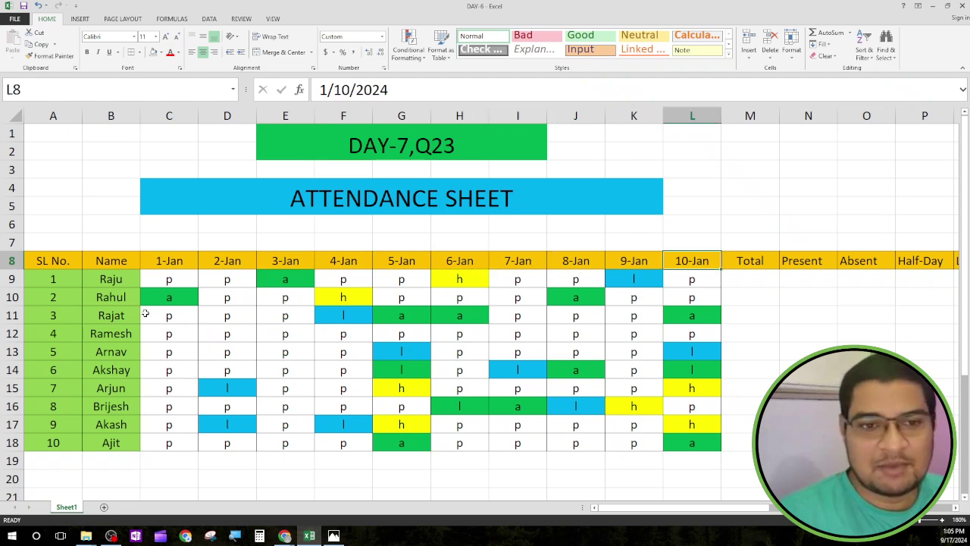
# Step: Examine the full-month date header in row 29, from 1-Jan to 30-Jan, below the attendance table
pyautogui.scroll(-1, 267, 311)
pyautogui.scroll(-6, 267, 311)
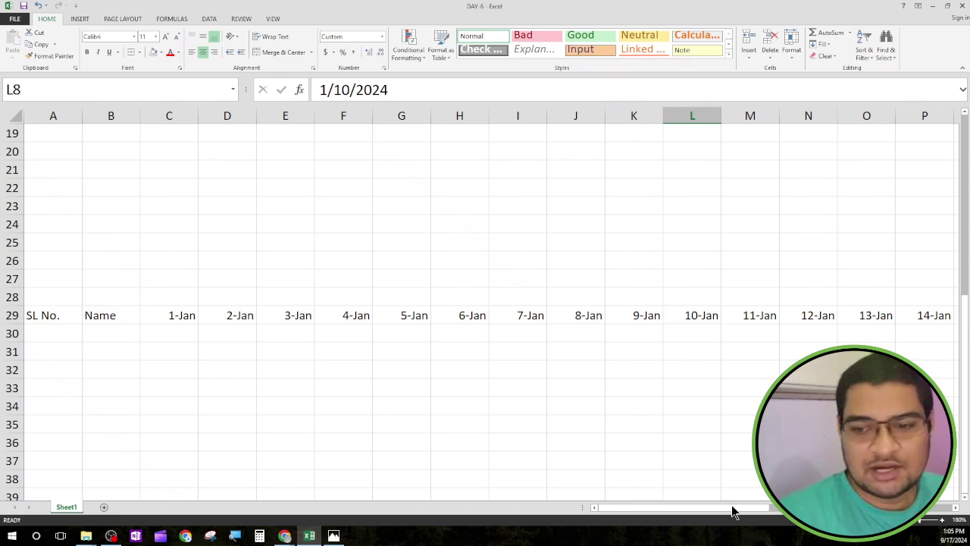
pyautogui.click(877, 520)
pyautogui.click(877, 520)
pyautogui.click(877, 520)
pyautogui.click(877, 520)
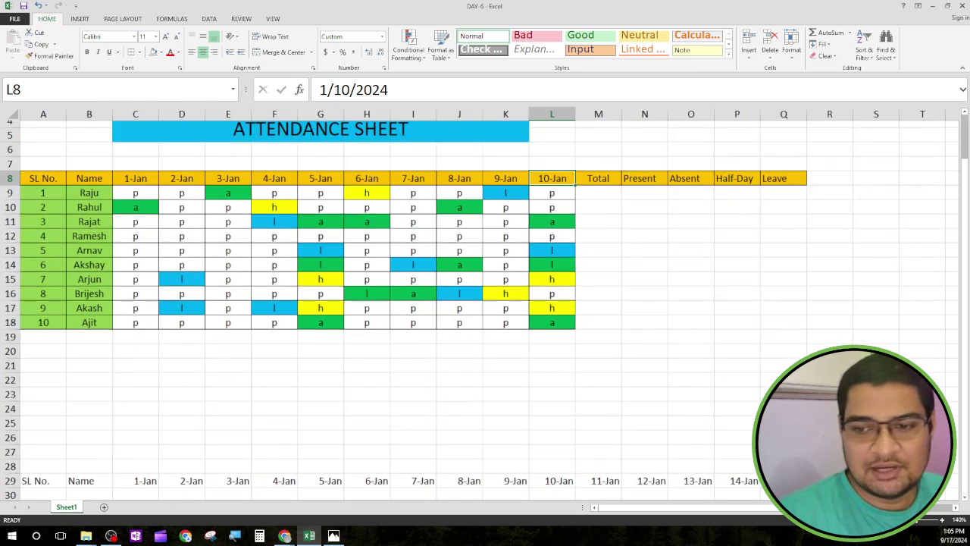
pyautogui.click(877, 521)
pyautogui.click(877, 520)
pyautogui.click(877, 520)
pyautogui.click(877, 520)
pyautogui.click(877, 520)
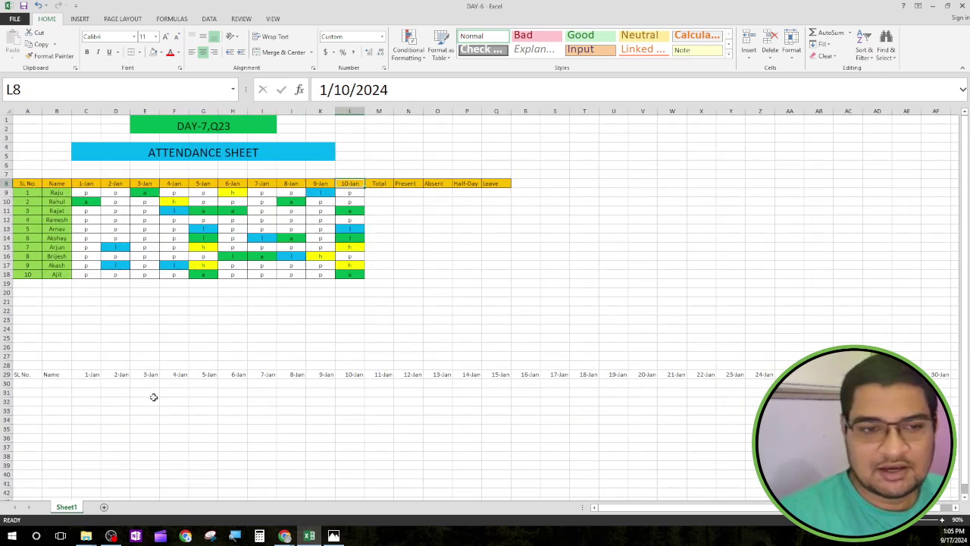
pyautogui.moveTo(88, 374); pyautogui.dragTo(940, 382)
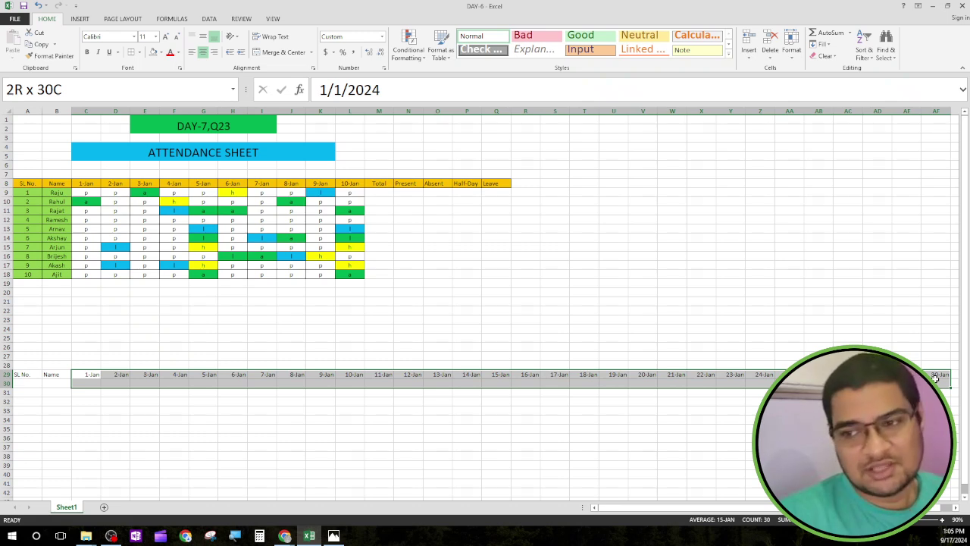
pyautogui.moveTo(936, 379); pyautogui.dragTo(937, 379)
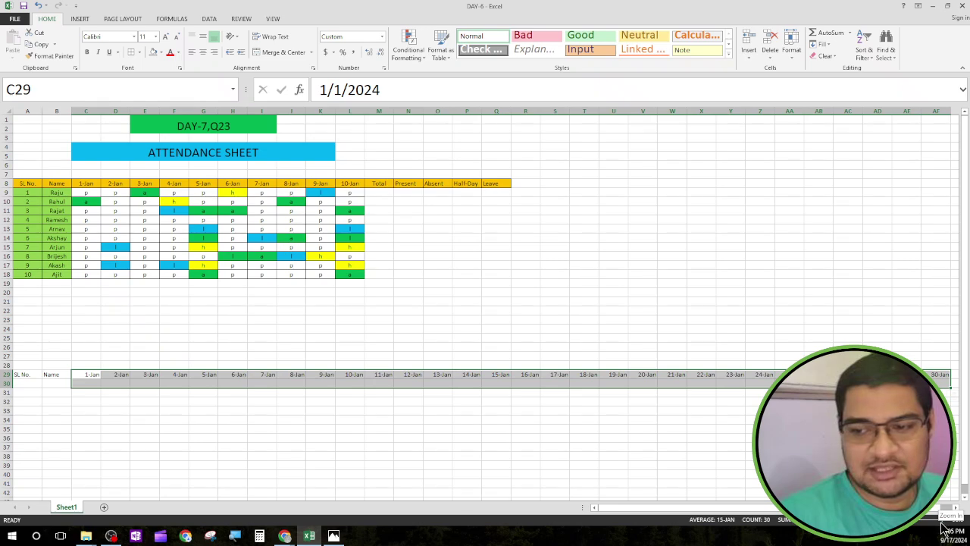
# Step: Return to the attendance table at 170% zoom and examine the p, a, h and l marks and the date range feeding the Total column
pyautogui.click(945, 524)
pyautogui.click(944, 524)
pyautogui.click(944, 523)
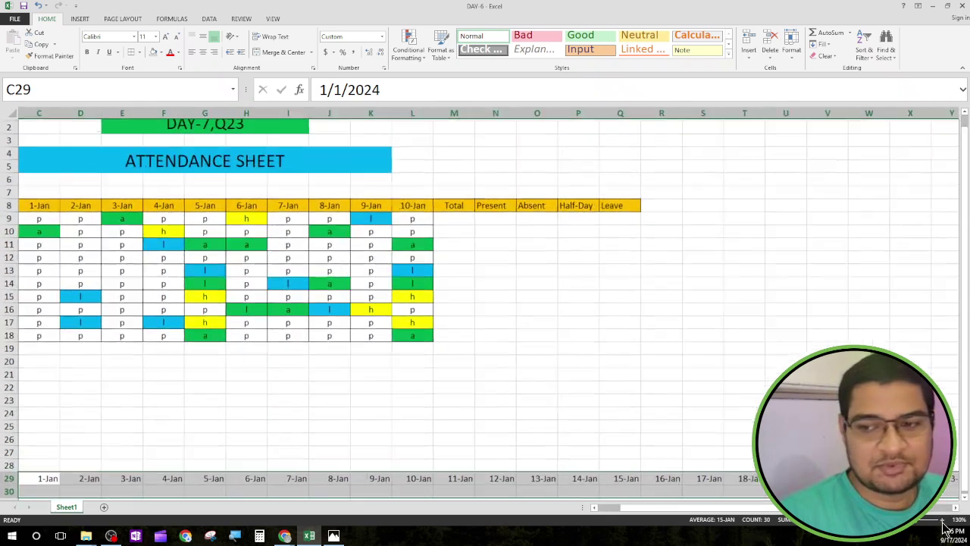
pyautogui.click(942, 521)
pyautogui.click(942, 521)
pyautogui.click(942, 521)
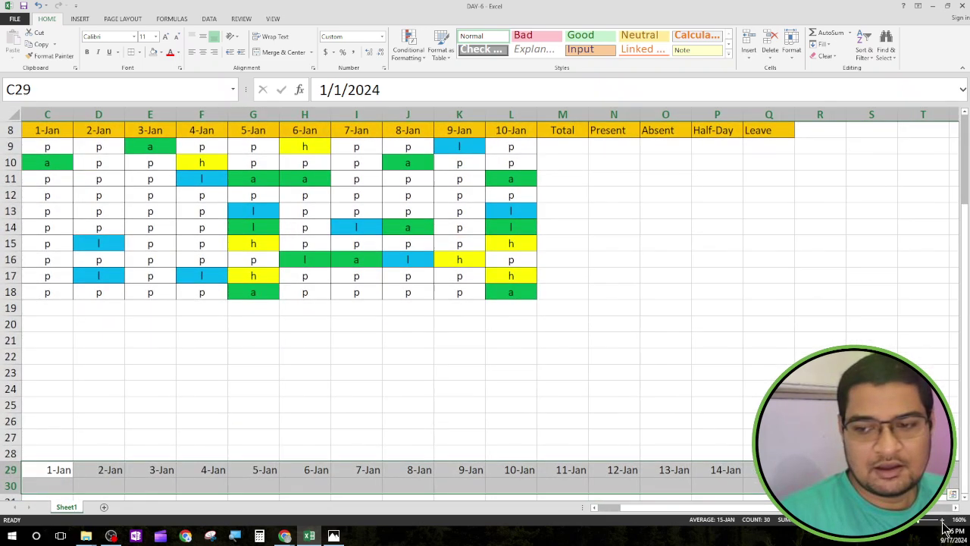
pyautogui.moveTo(759, 508); pyautogui.dragTo(703, 510)
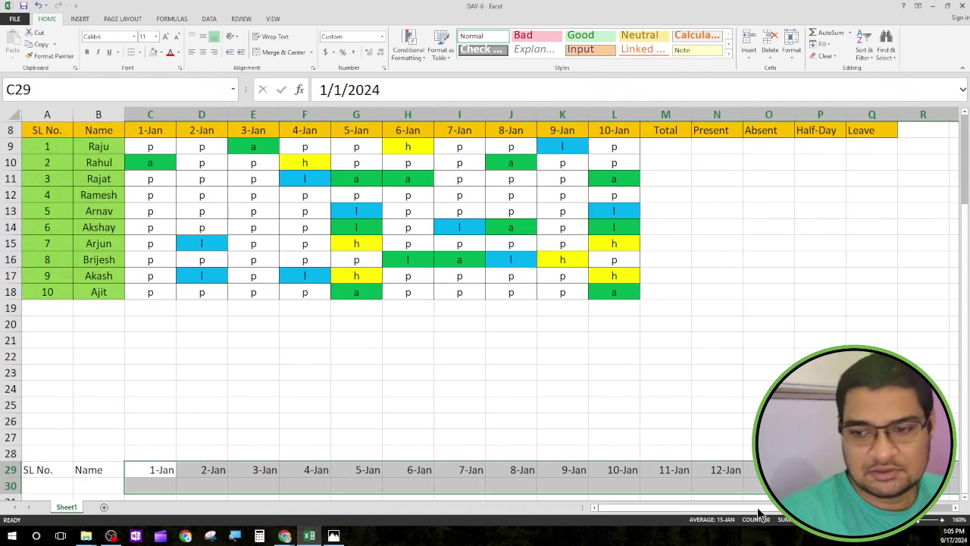
pyautogui.click(945, 523)
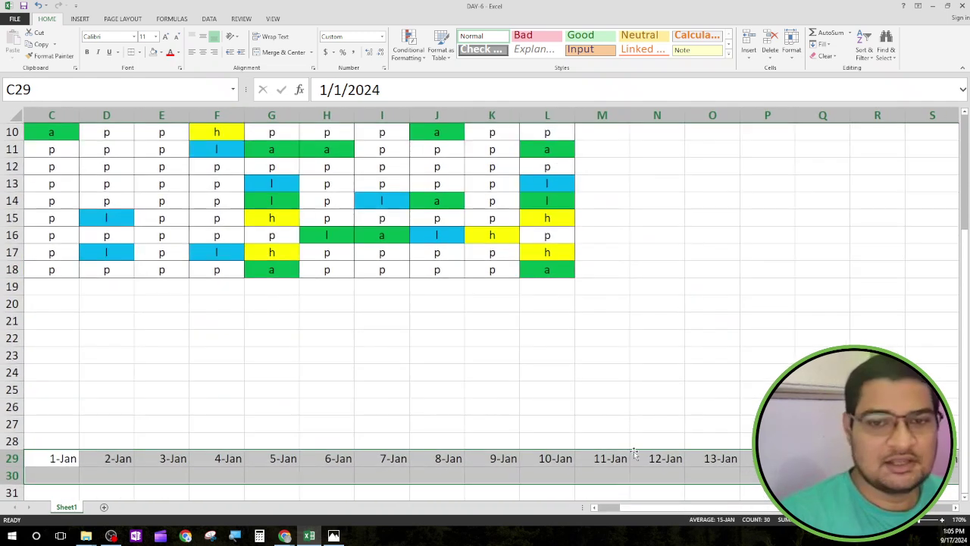
pyautogui.moveTo(762, 508); pyautogui.dragTo(737, 508)
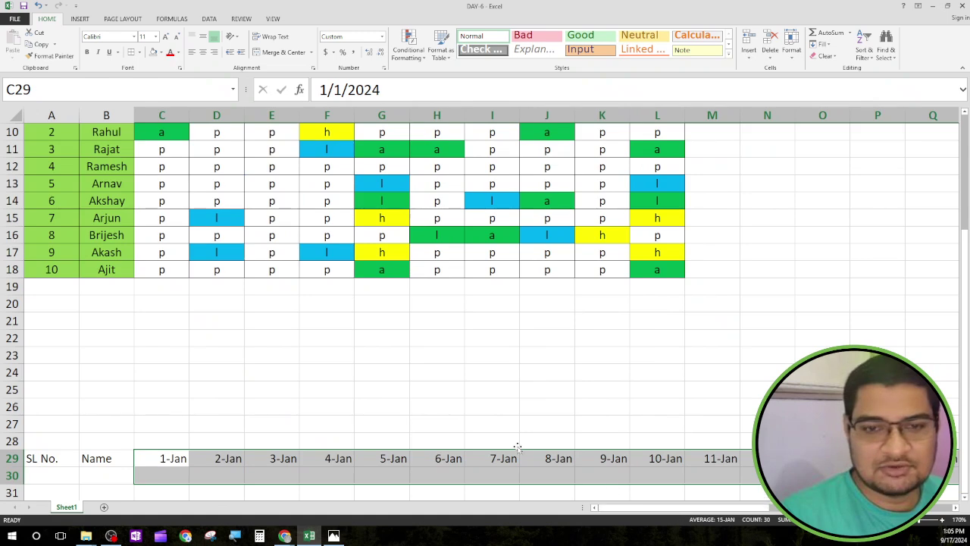
pyautogui.scroll(2, 429, 396)
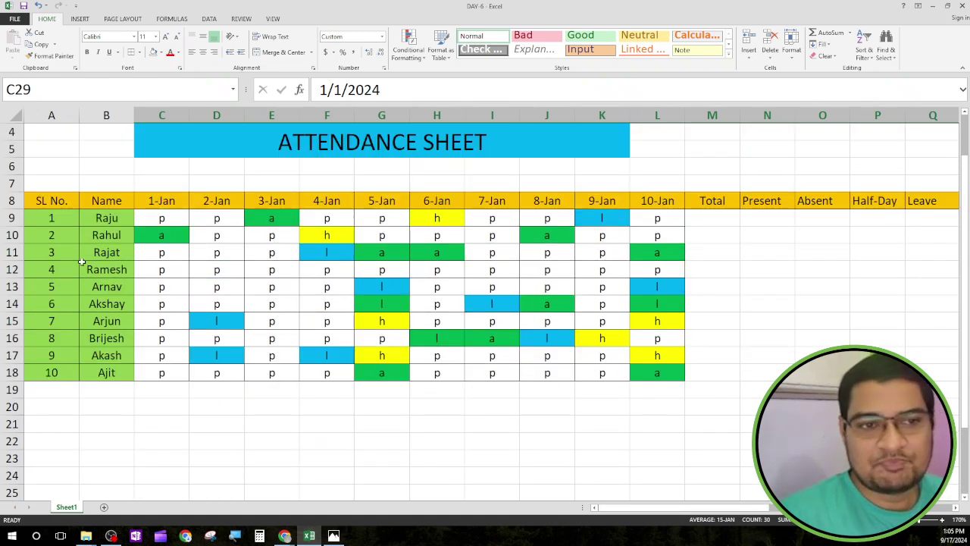
pyautogui.click(150, 205)
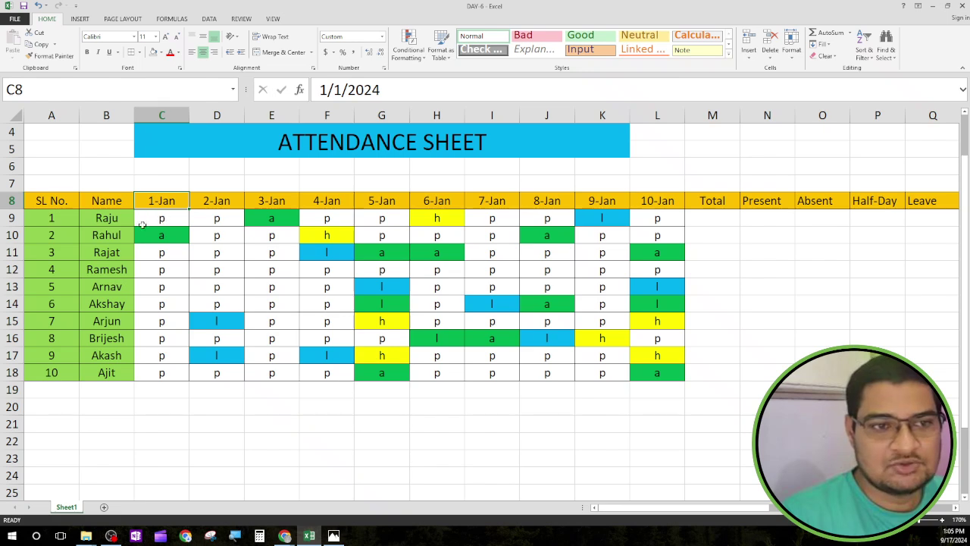
pyautogui.click(112, 216)
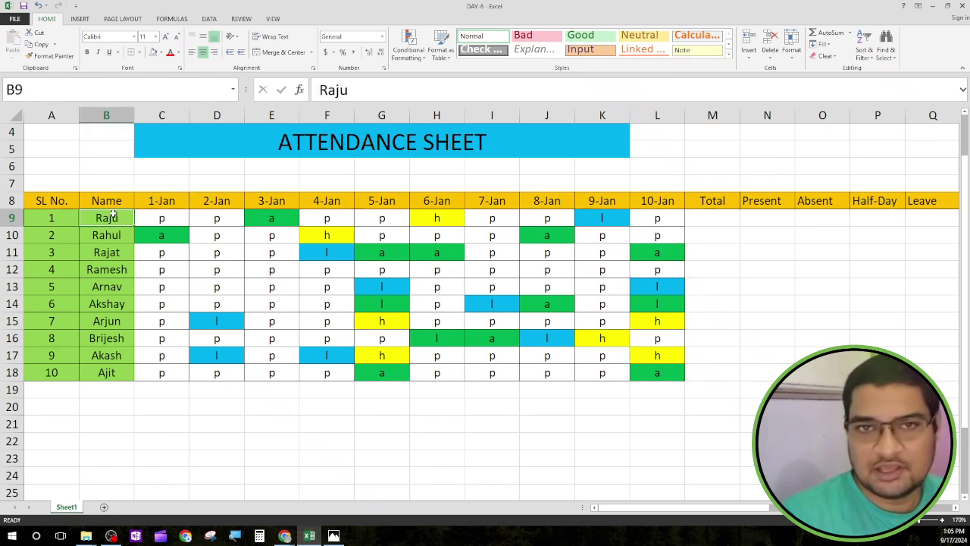
pyautogui.click(175, 219)
pyautogui.click(200, 220)
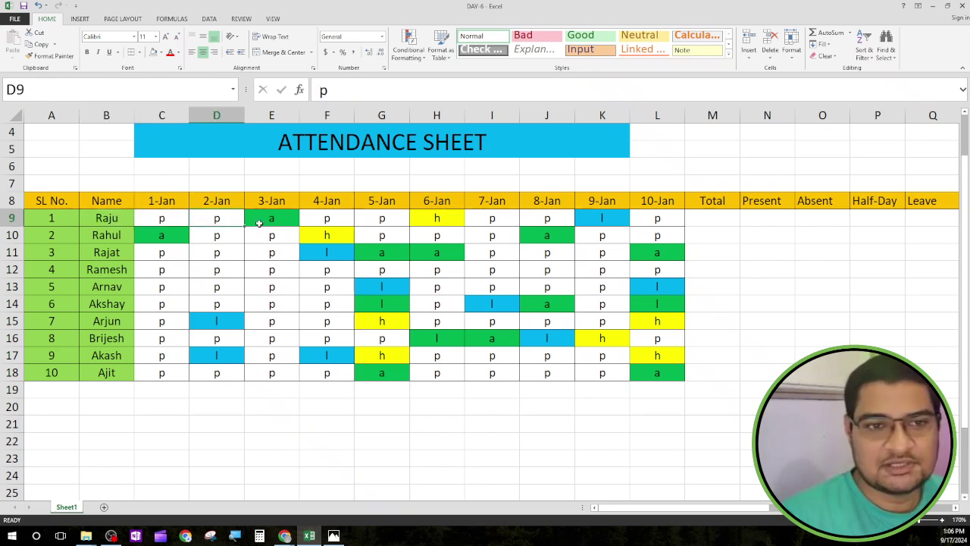
pyautogui.click(265, 219)
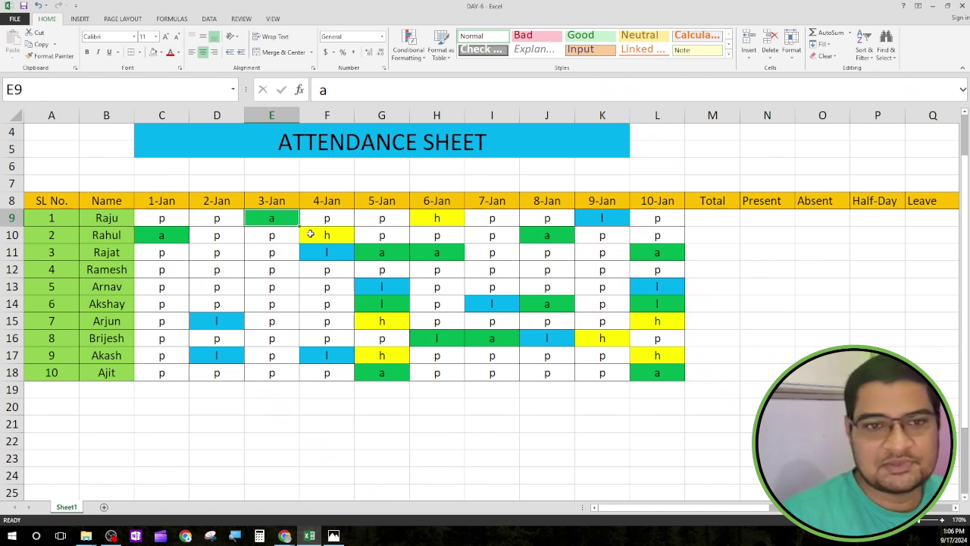
pyautogui.click(337, 234)
pyautogui.click(339, 253)
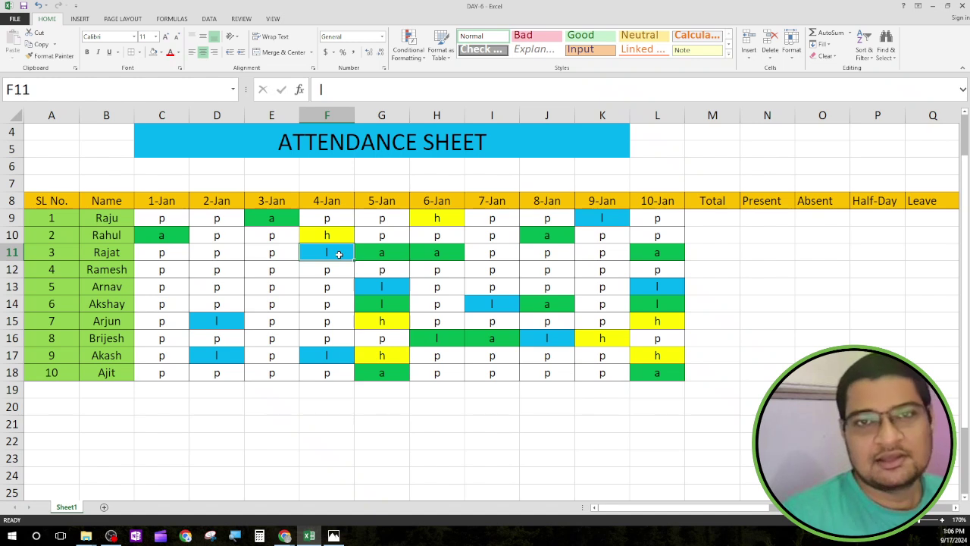
pyautogui.click(713, 218)
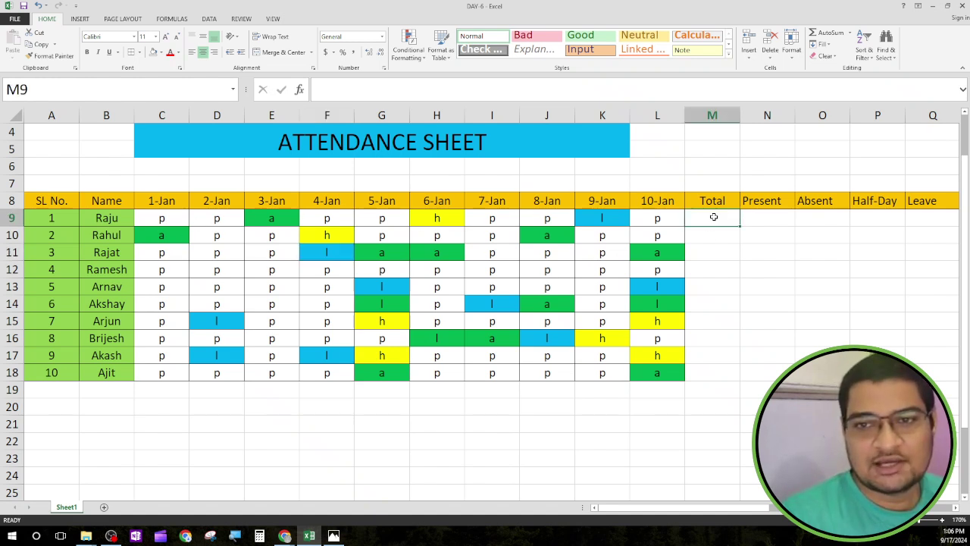
pyautogui.click(163, 203)
pyautogui.click(653, 201)
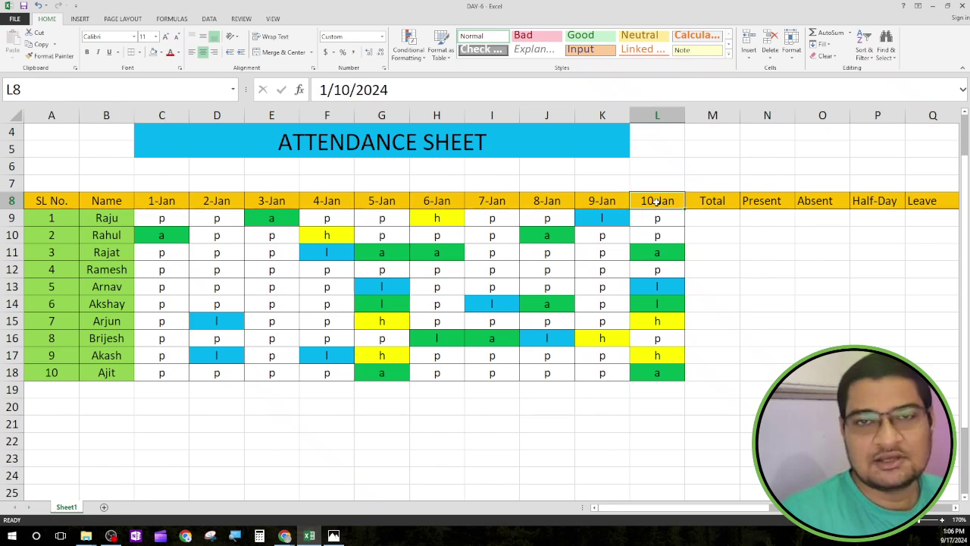
# Step: Enter the formula =count(C9:L9) in cell M9, the first person's Total
pyautogui.click(707, 220)
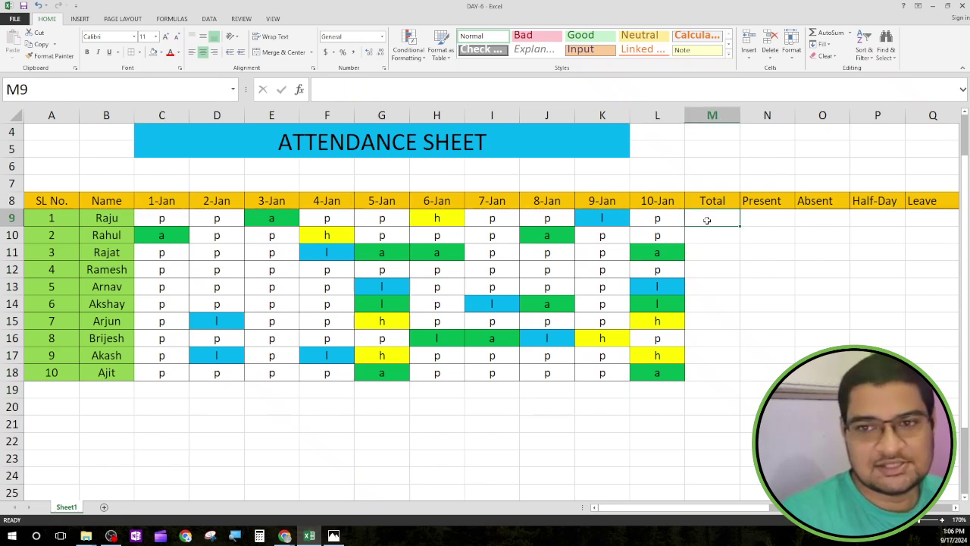
pyautogui.write('=')
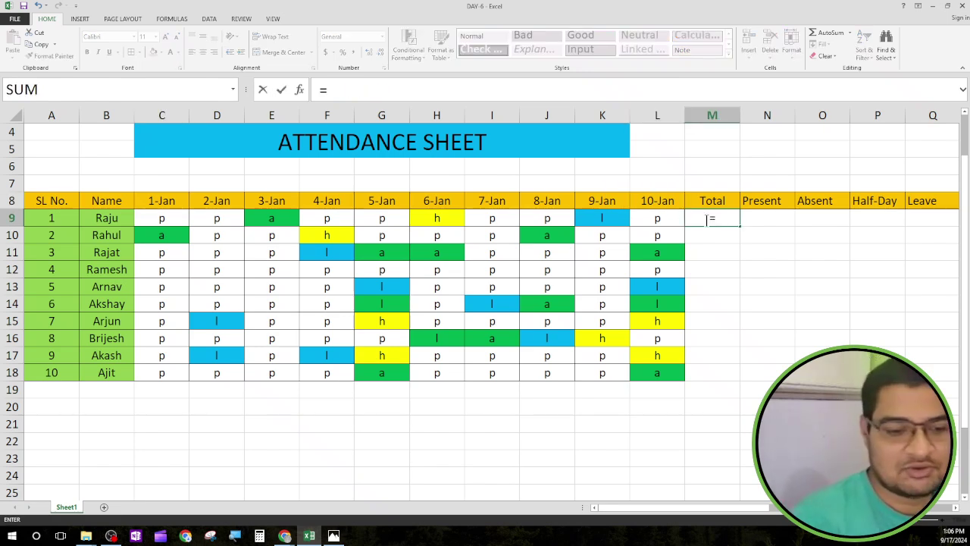
pyautogui.write('count')
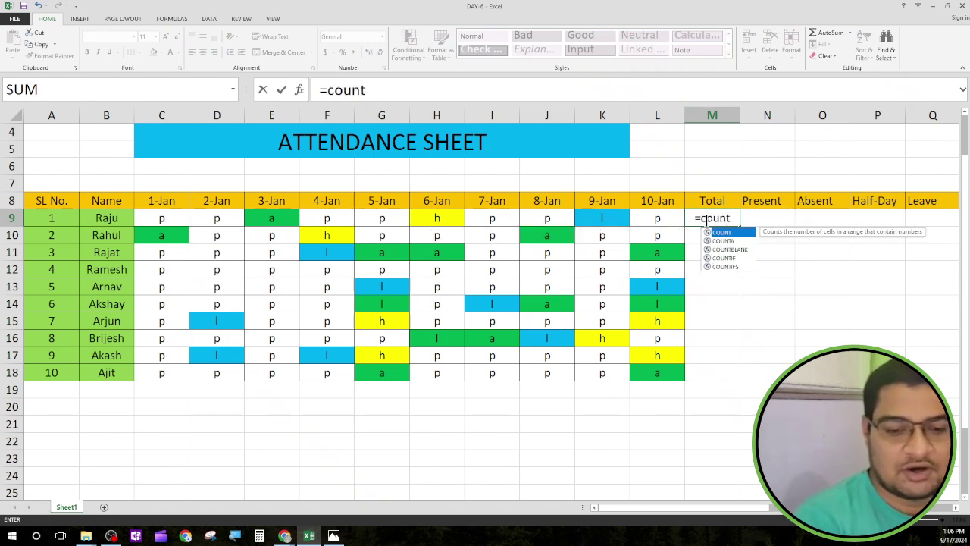
pyautogui.write('(')
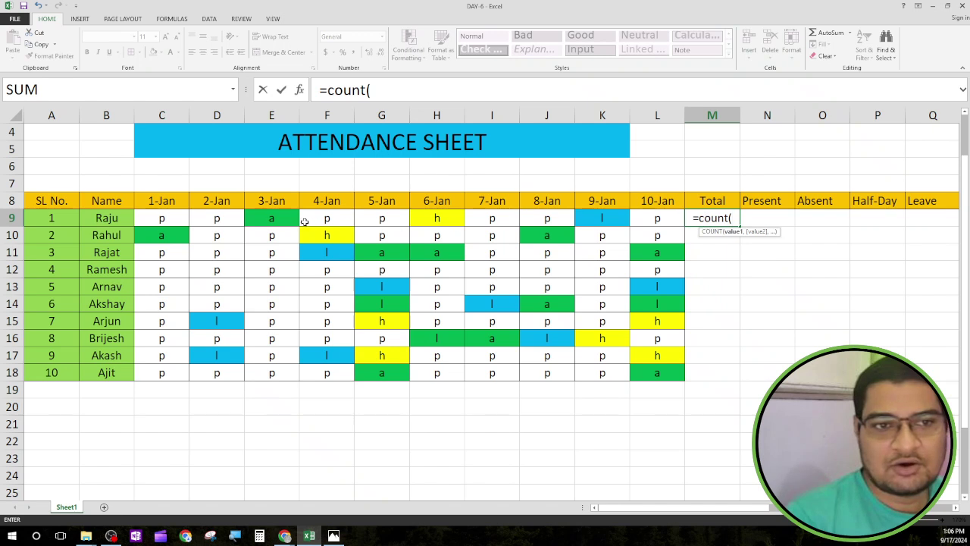
pyautogui.moveTo(175, 221); pyautogui.dragTo(647, 218)
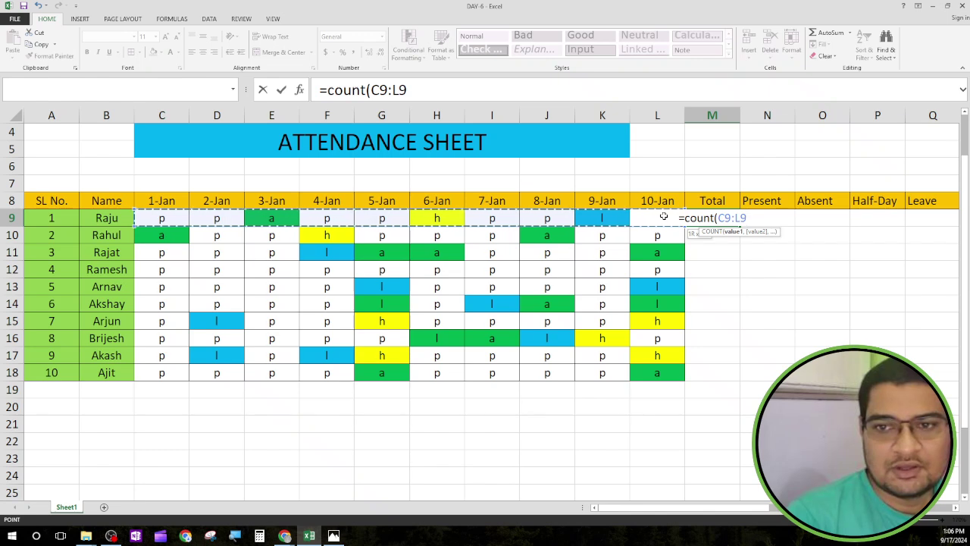
pyautogui.click(414, 90)
pyautogui.write(')')
pyautogui.press('Return')
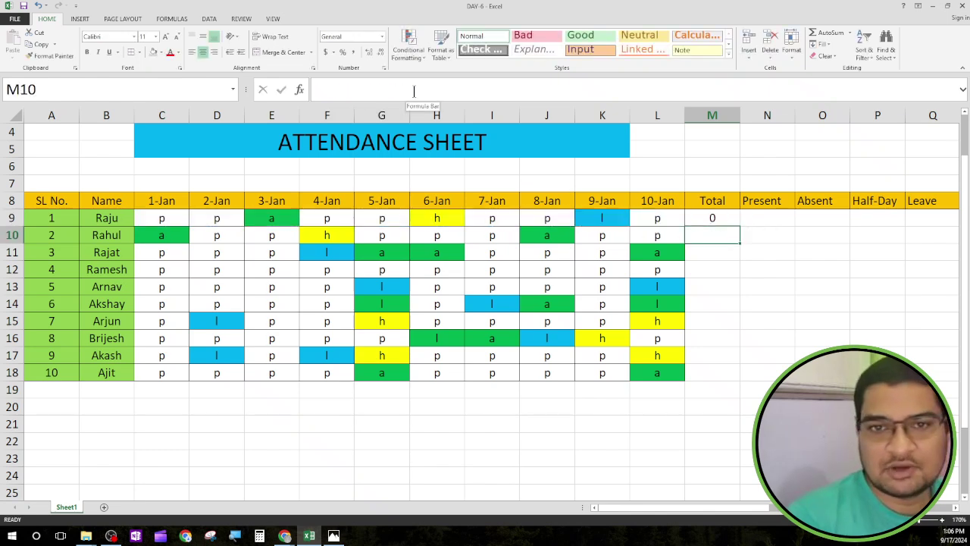
# Step: Change the first person's Total formula in cell M9 to =COUNTA(C9:L9)
pyautogui.click(716, 218)
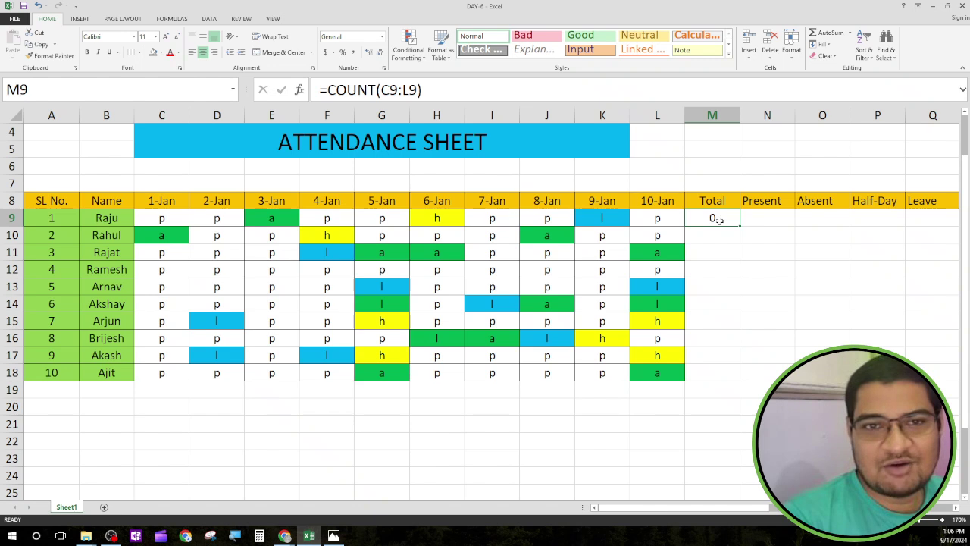
pyautogui.click(374, 90)
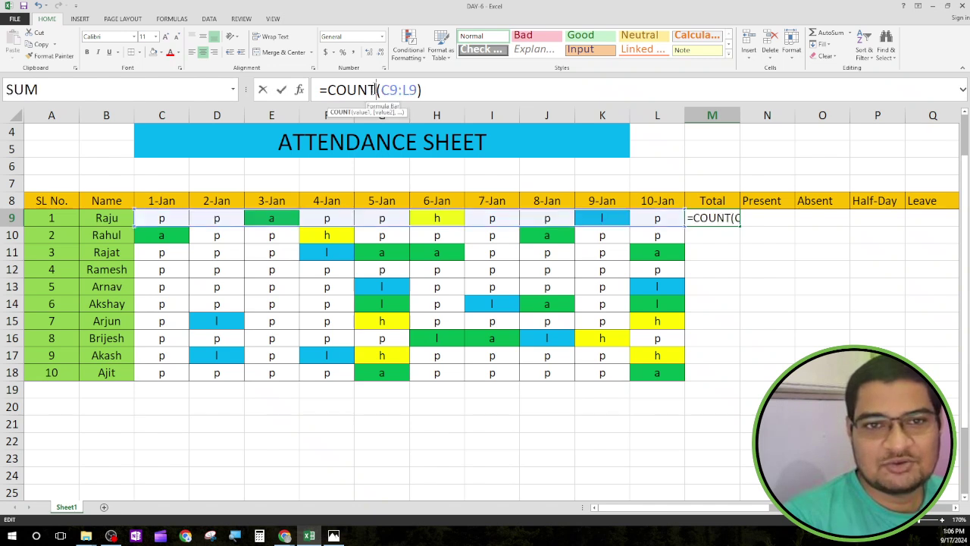
pyautogui.write('a')
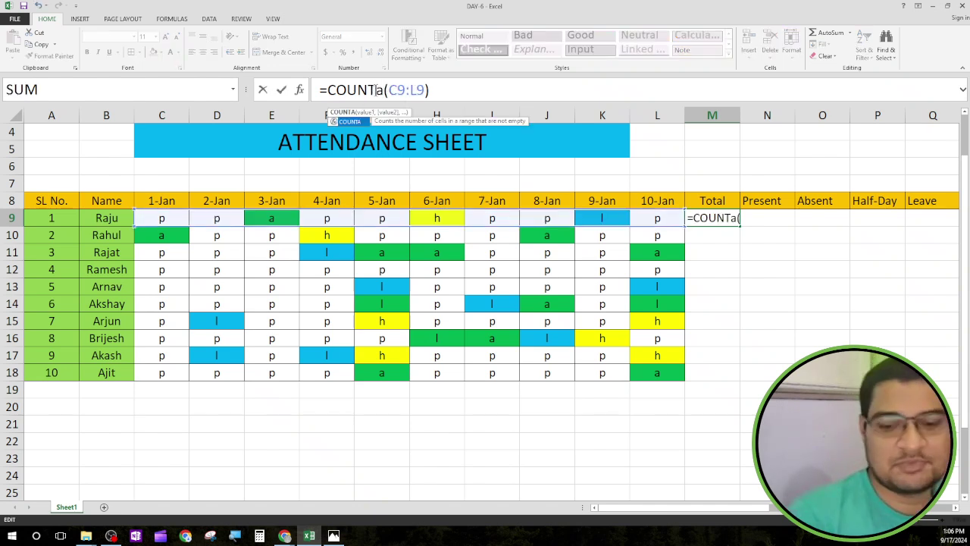
pyautogui.press('BackSpace')
pyautogui.write('A')
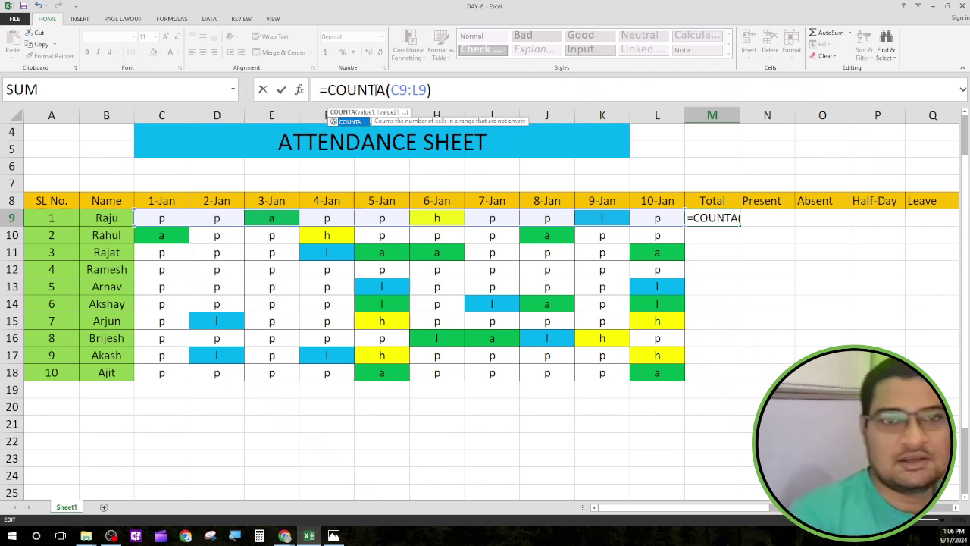
pyautogui.click(454, 93)
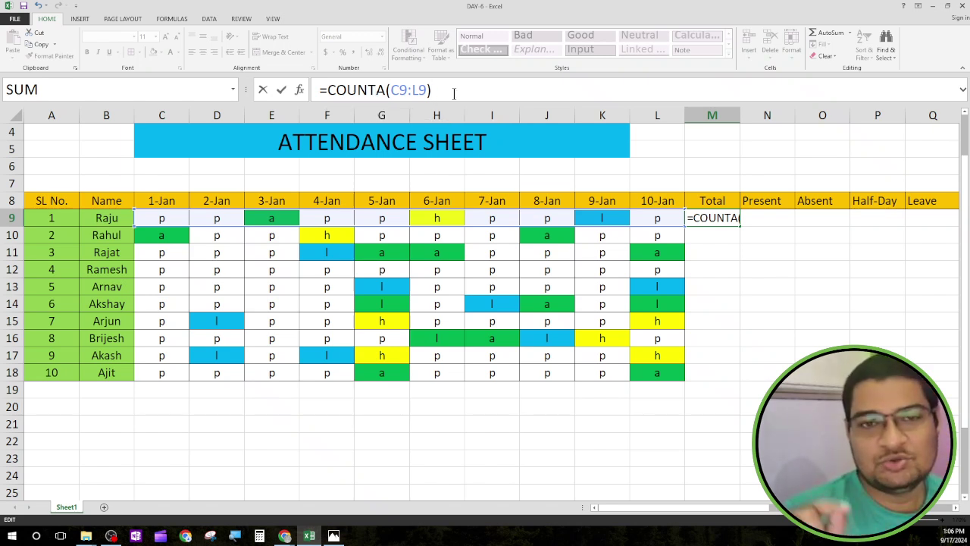
pyautogui.press('Return')
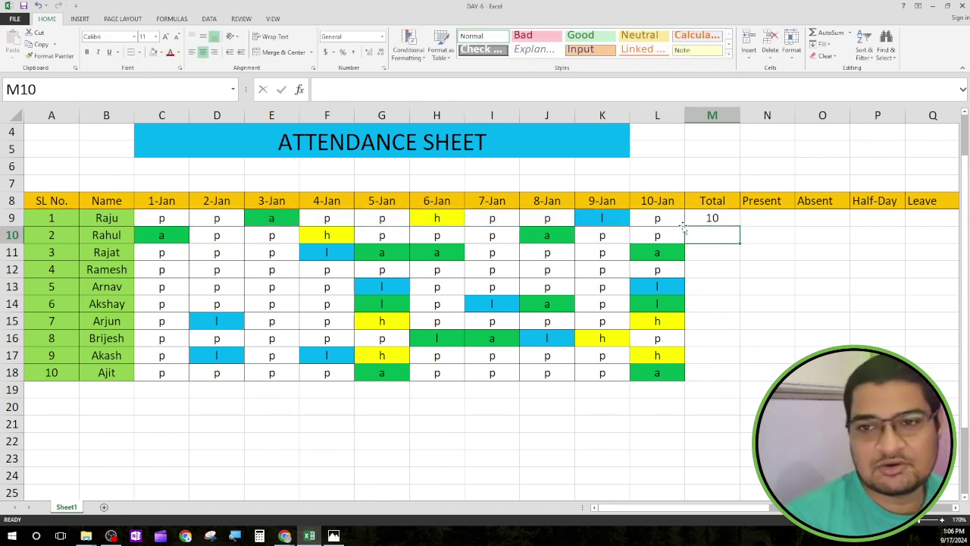
# Step: Fill the Total formula from M9 down through M18 and review the filled column
pyautogui.click(719, 219)
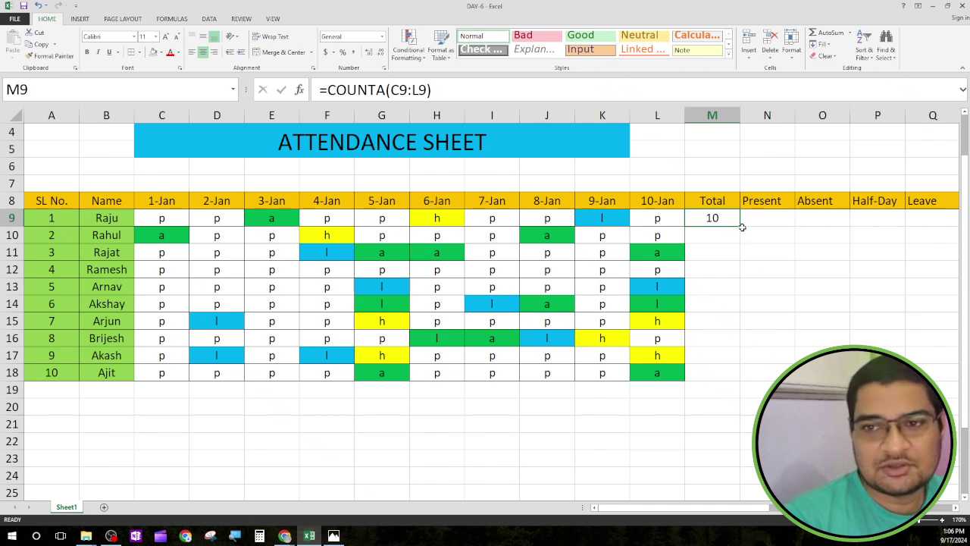
pyautogui.moveTo(741, 226); pyautogui.dragTo(743, 374)
pyautogui.click(705, 435)
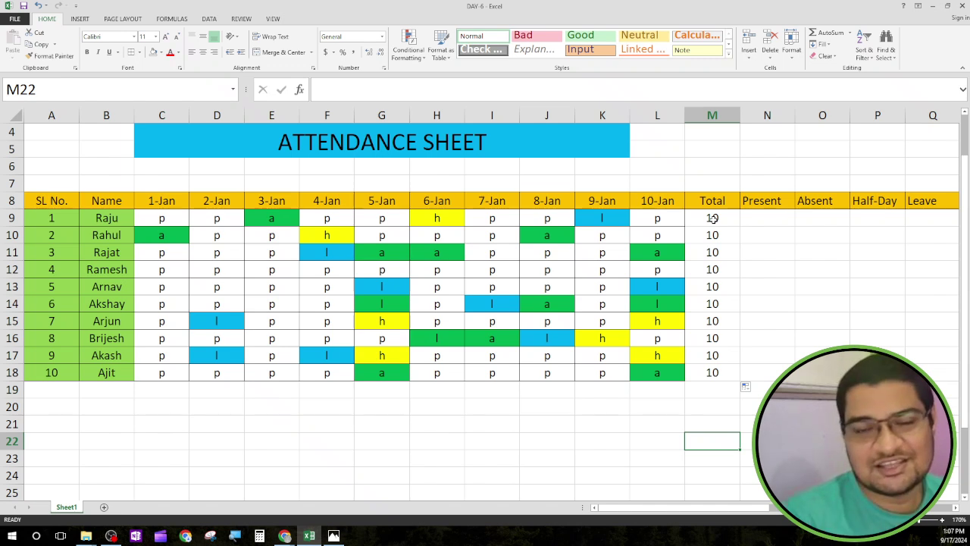
pyautogui.moveTo(713, 219); pyautogui.dragTo(729, 371)
pyautogui.click(724, 424)
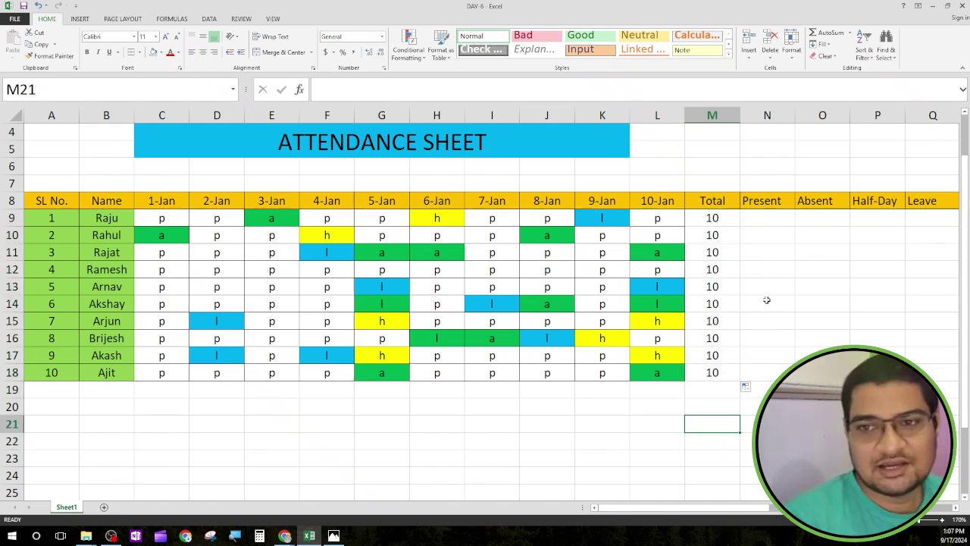
# Step: Enter the formula =countif(C9:L9,"p") in cell N9, the first person's Present count
pyautogui.click(760, 219)
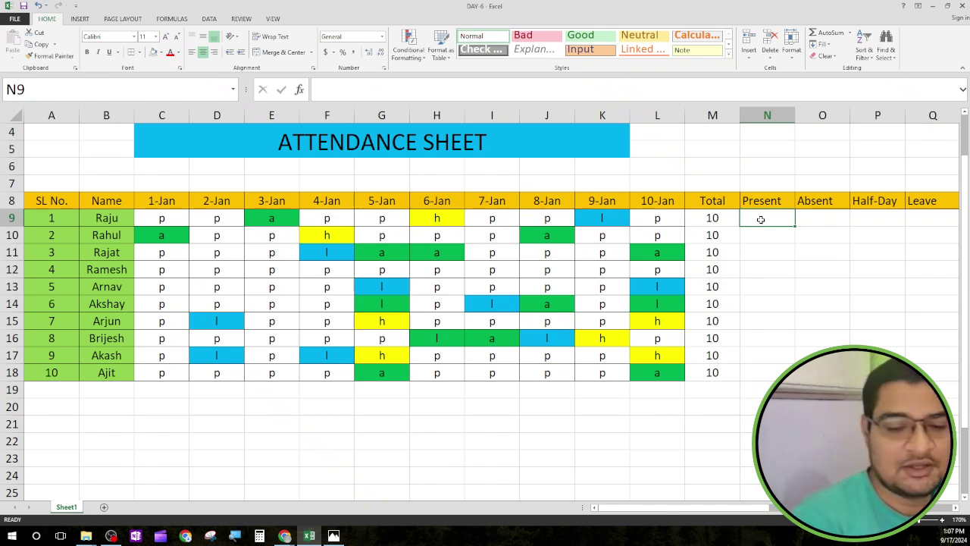
pyautogui.write('=')
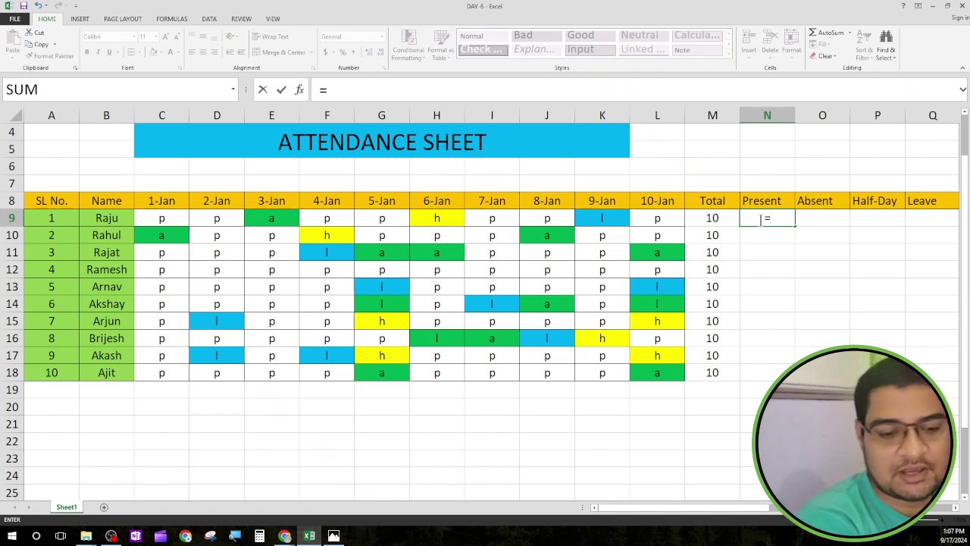
pyautogui.write('count')
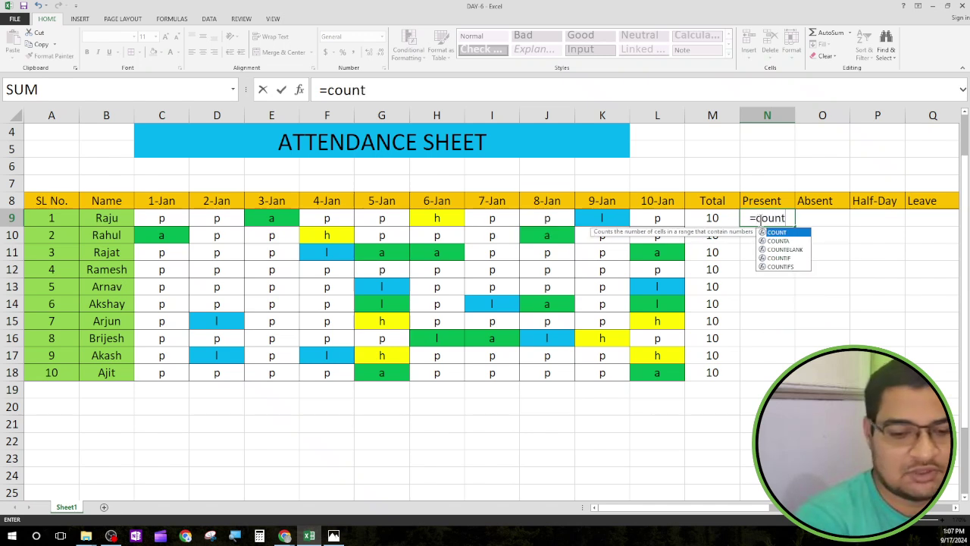
pyautogui.write('if')
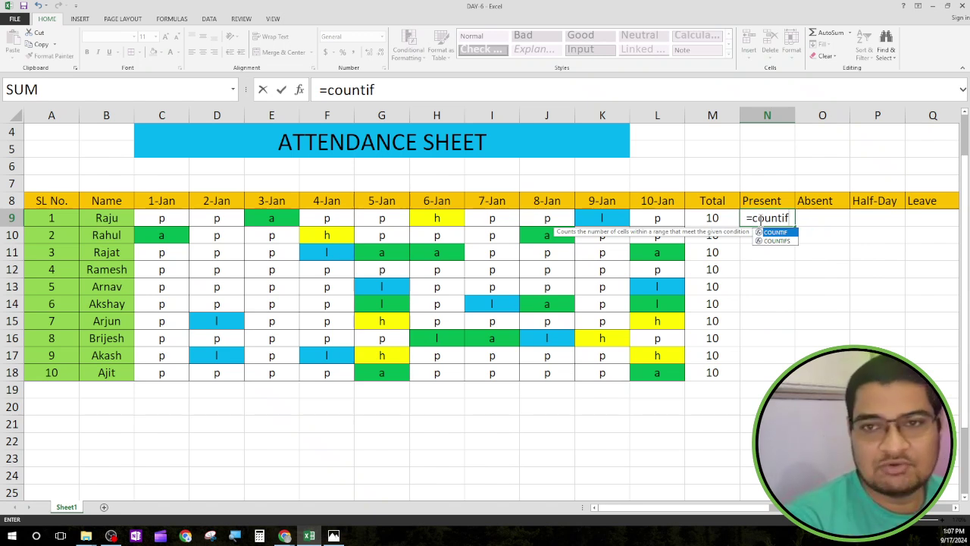
pyautogui.write('(')
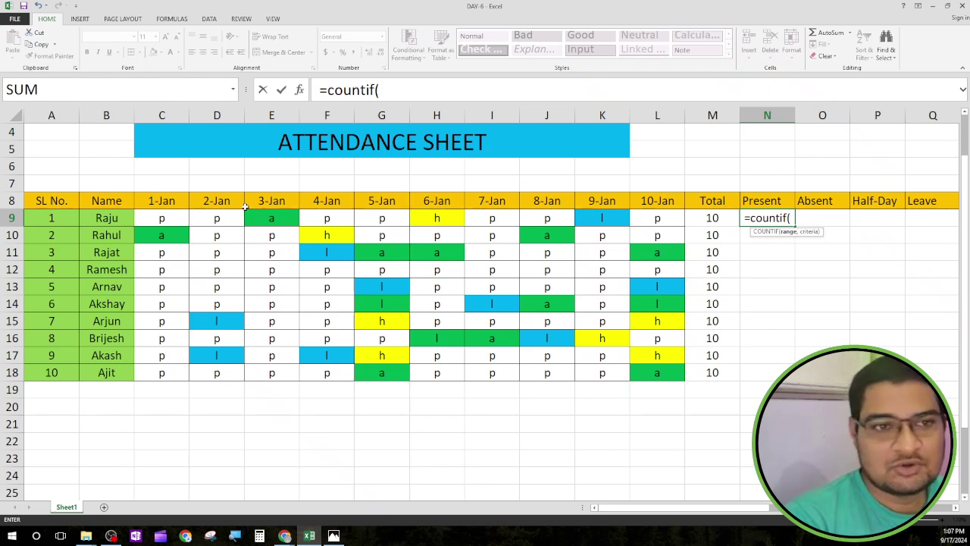
pyautogui.moveTo(176, 220); pyautogui.dragTo(645, 219)
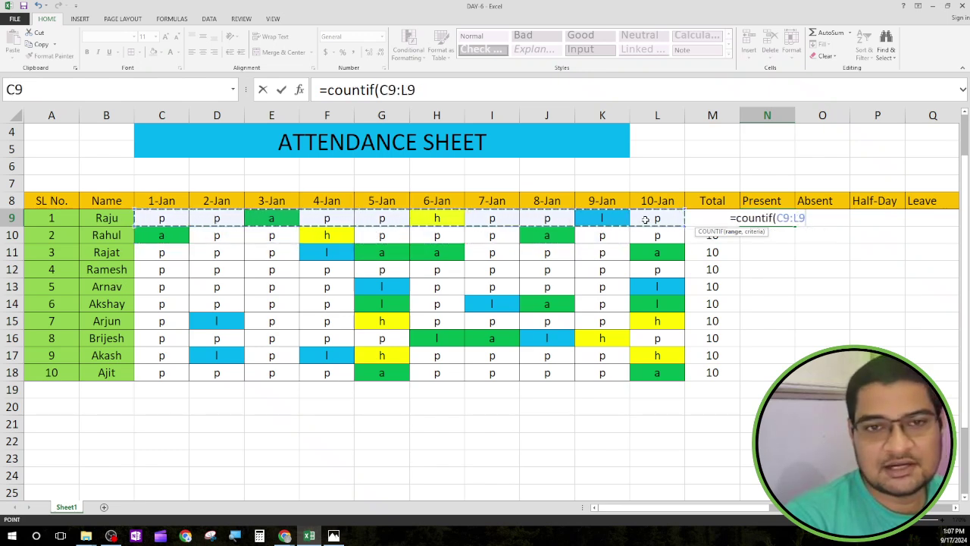
pyautogui.click(427, 89)
pyautogui.write(',')
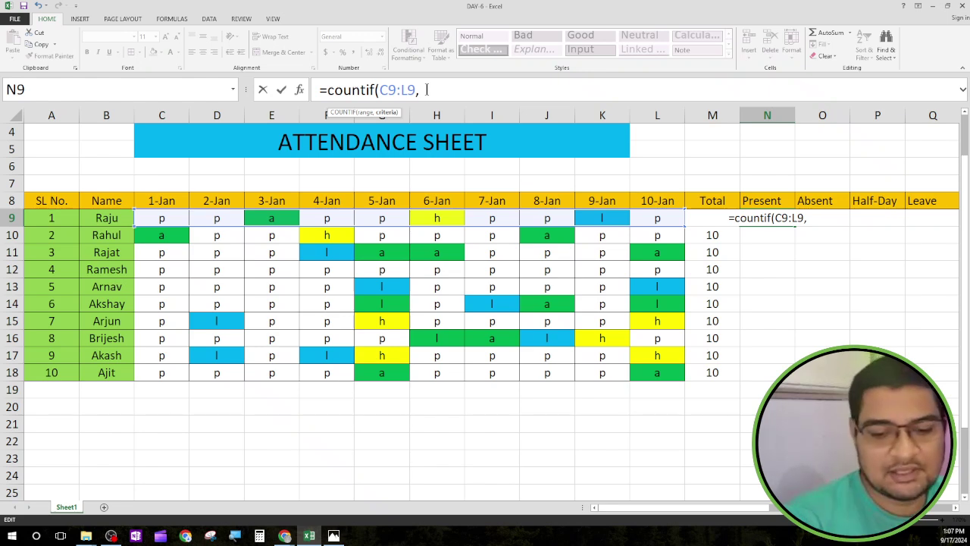
pyautogui.write('"')
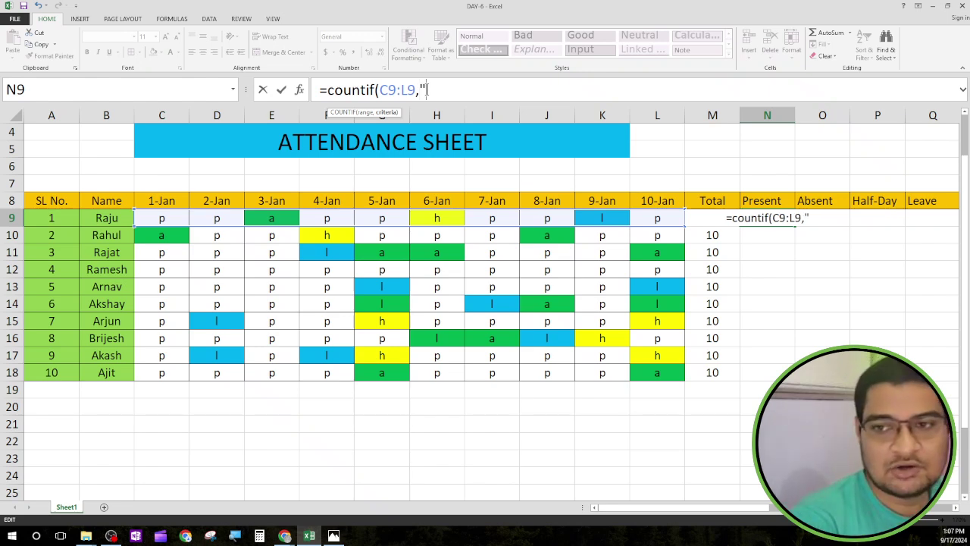
pyautogui.write('"p')
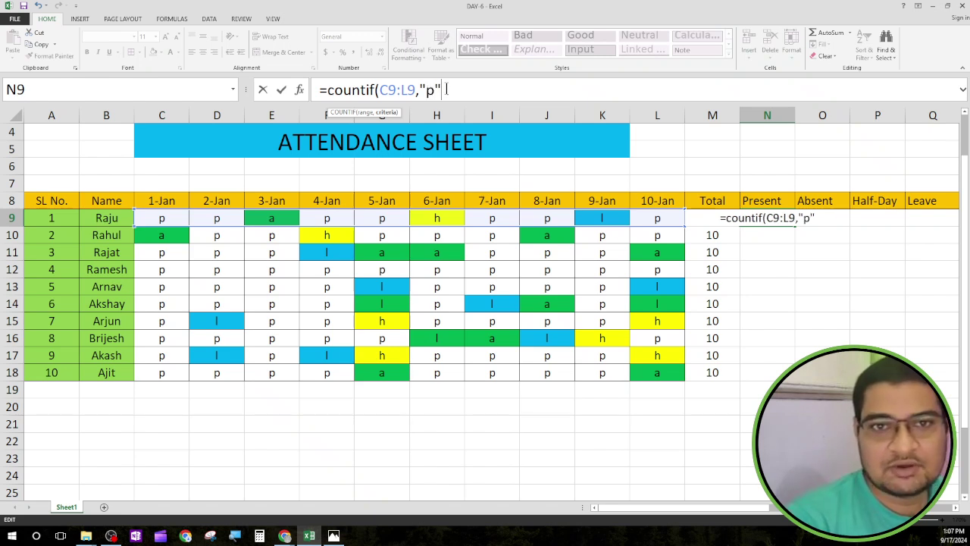
pyautogui.write(')')
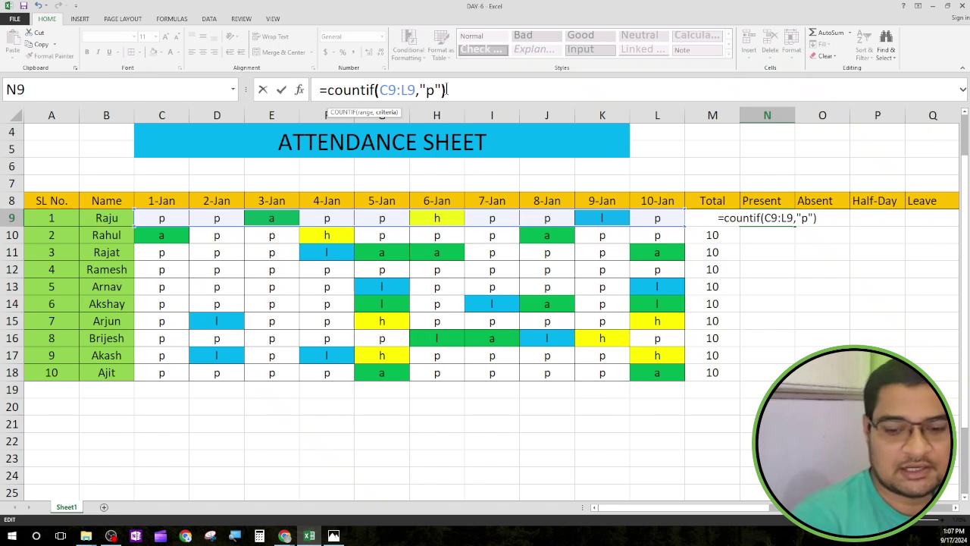
pyautogui.press('Return')
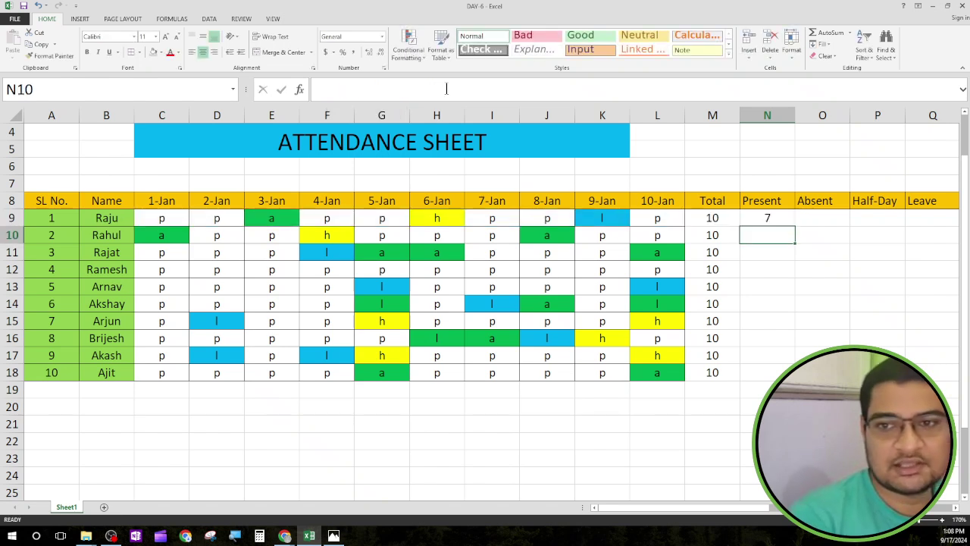
# Step: Check the first person's Present count against the individual p marks across row 9
pyautogui.click(761, 218)
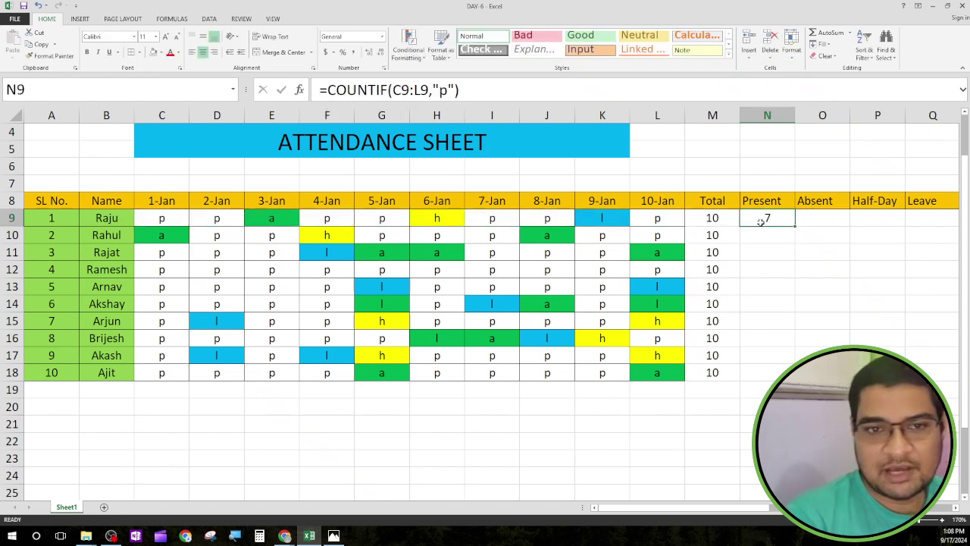
pyautogui.click(166, 218)
pyautogui.click(217, 219)
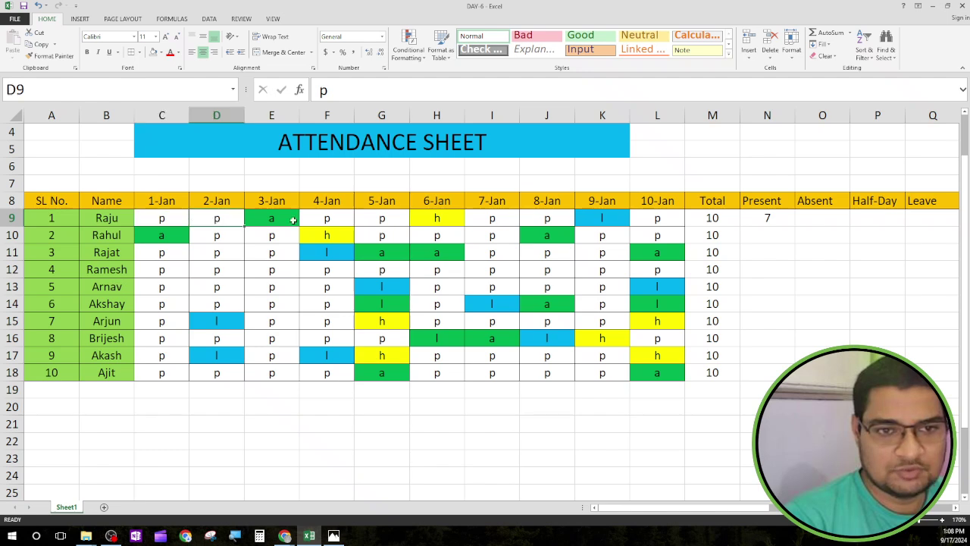
pyautogui.click(338, 219)
pyautogui.click(480, 222)
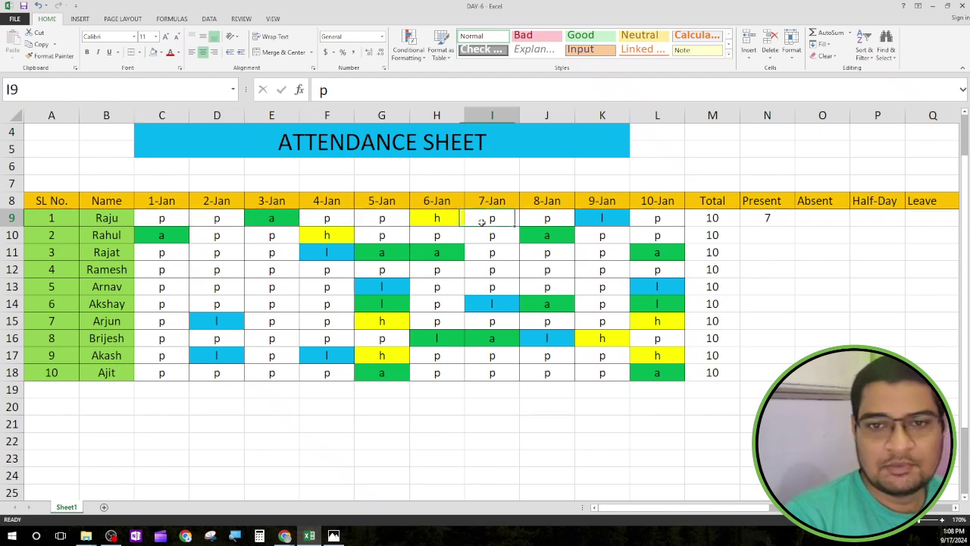
pyautogui.click(550, 219)
pyautogui.click(648, 220)
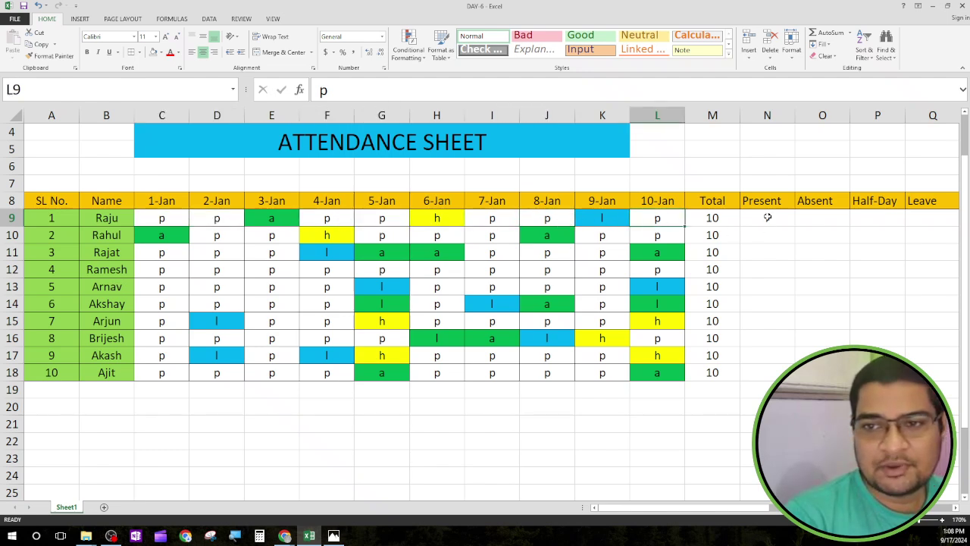
# Step: Fill the Present formula from N9 down through N18 and check the counts against the names, including the person in row 17
pyautogui.click(767, 220)
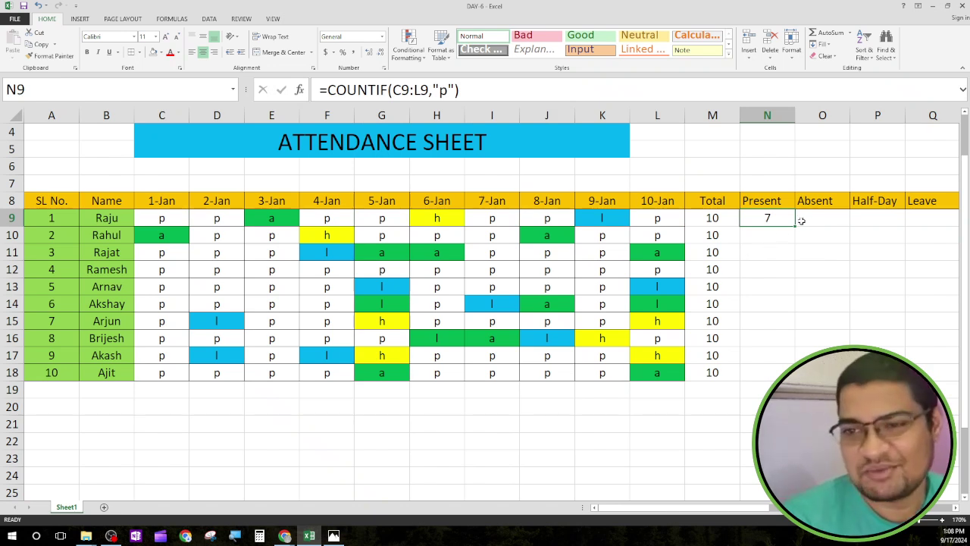
pyautogui.moveTo(796, 226); pyautogui.dragTo(794, 380)
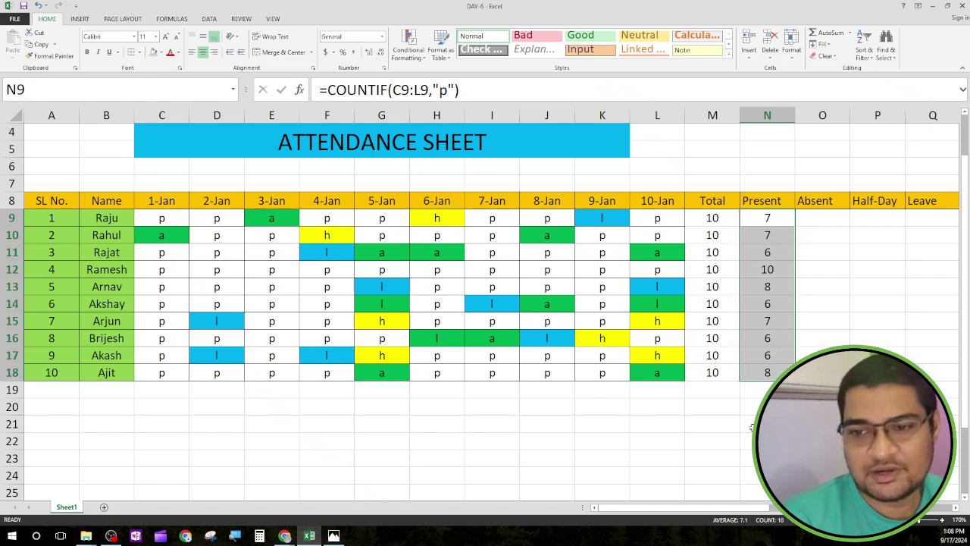
pyautogui.click(756, 412)
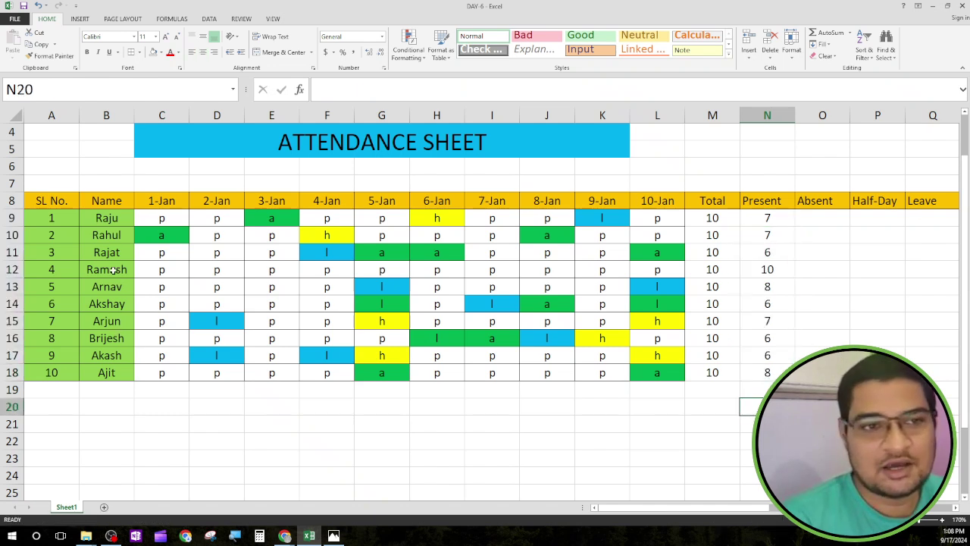
pyautogui.moveTo(115, 218); pyautogui.dragTo(113, 372)
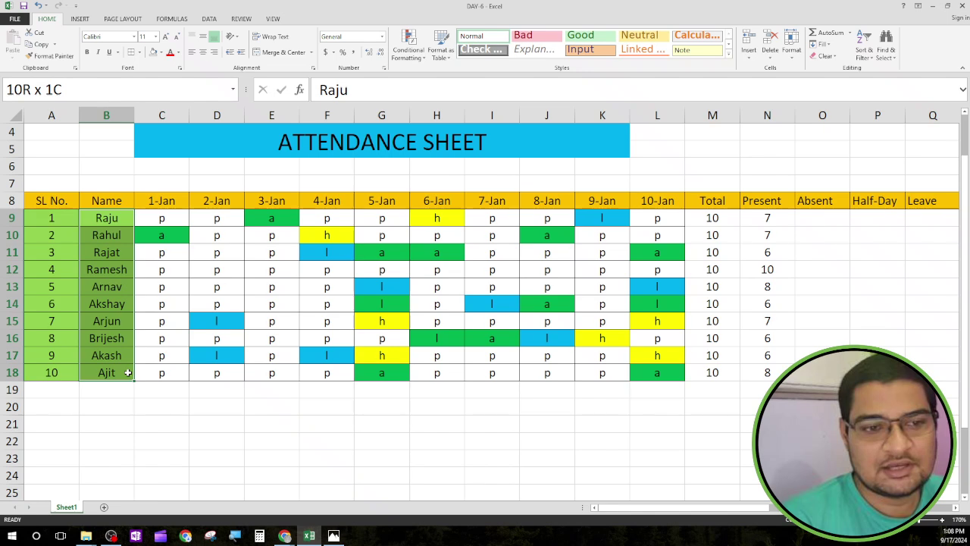
pyautogui.click(761, 218)
pyautogui.moveTo(762, 218); pyautogui.dragTo(772, 366)
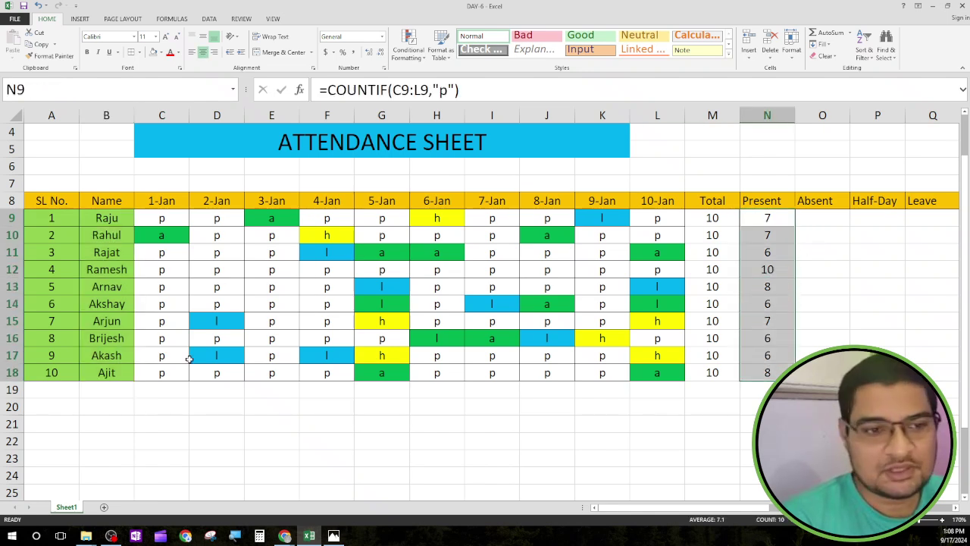
pyautogui.click(14, 356)
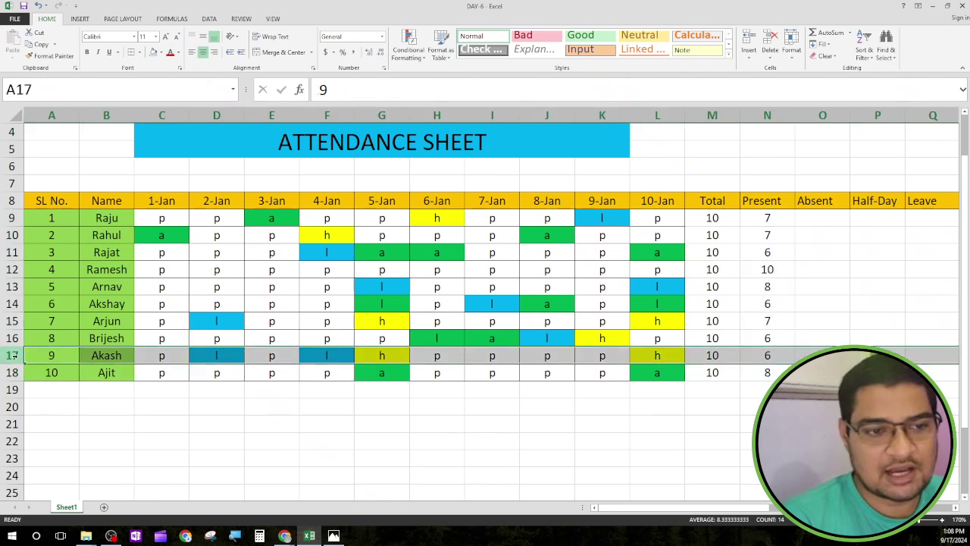
pyautogui.click(771, 355)
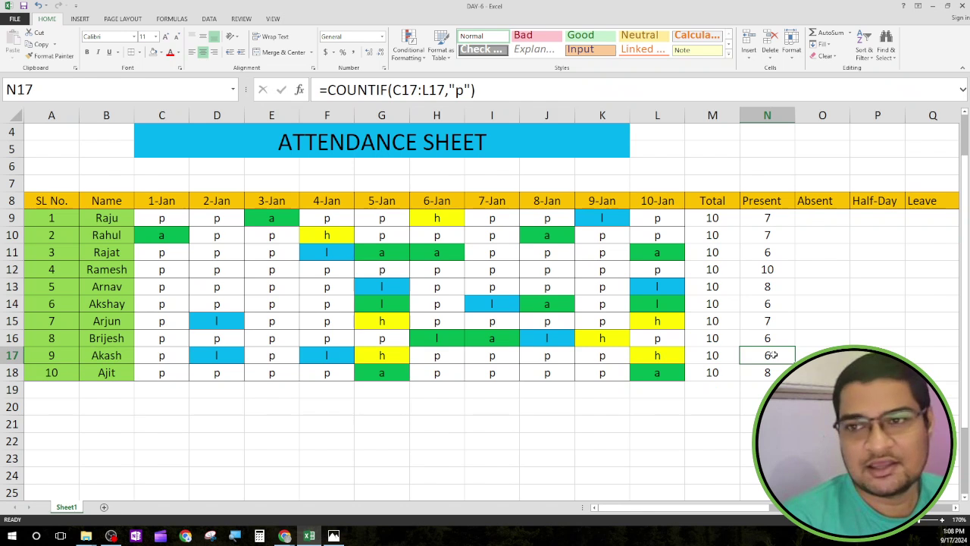
# Step: Enter the formula =countif(C9:L9,"") with an empty criterion in cell O9, the first person's Absent count
pyautogui.click(812, 218)
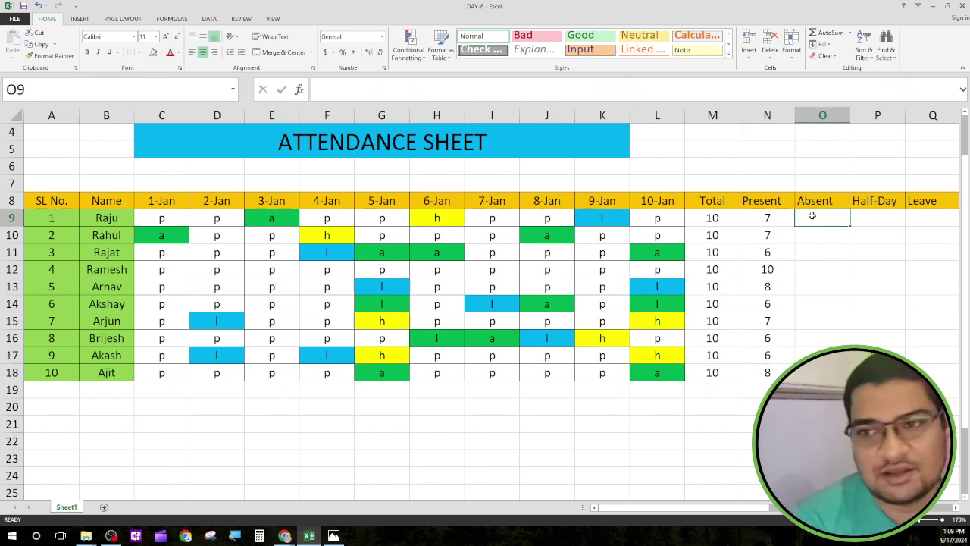
pyautogui.write('=')
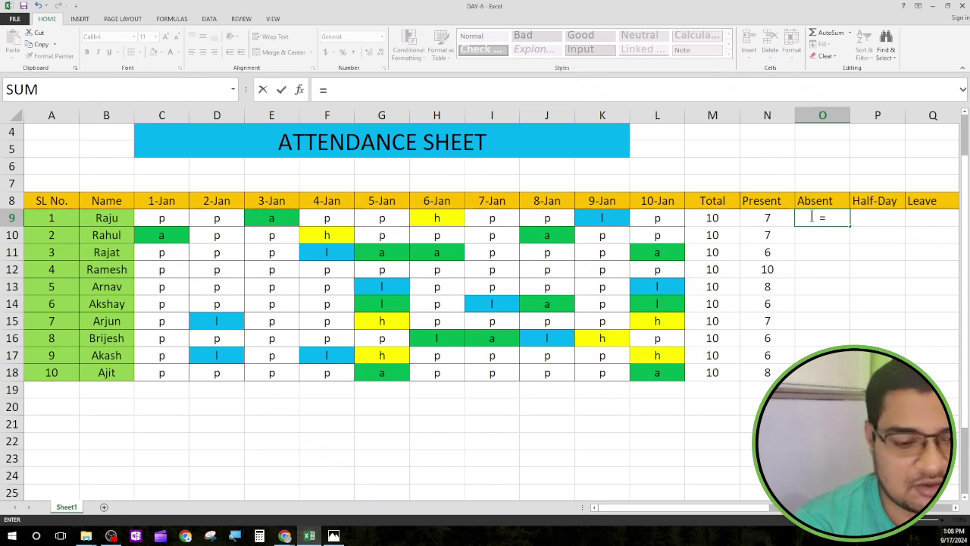
pyautogui.write('count')
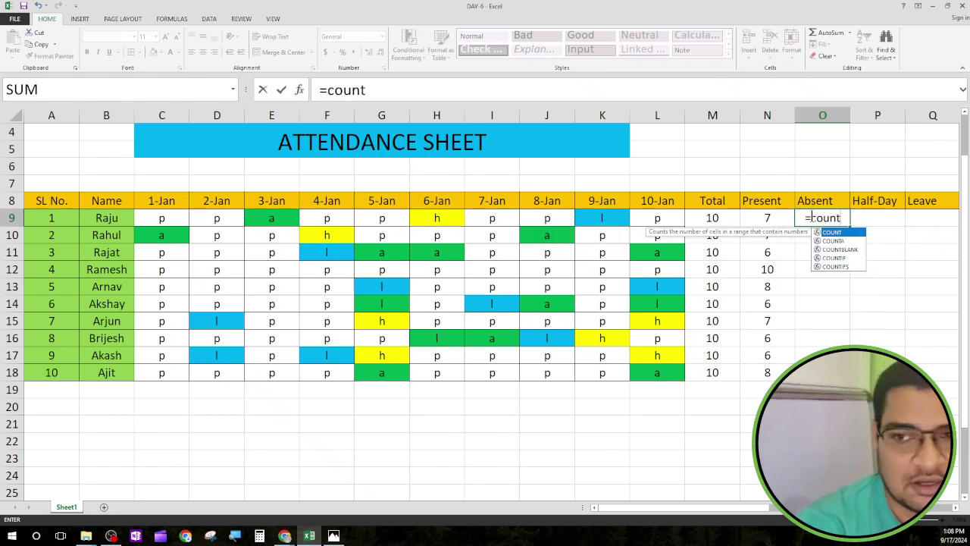
pyautogui.write('if')
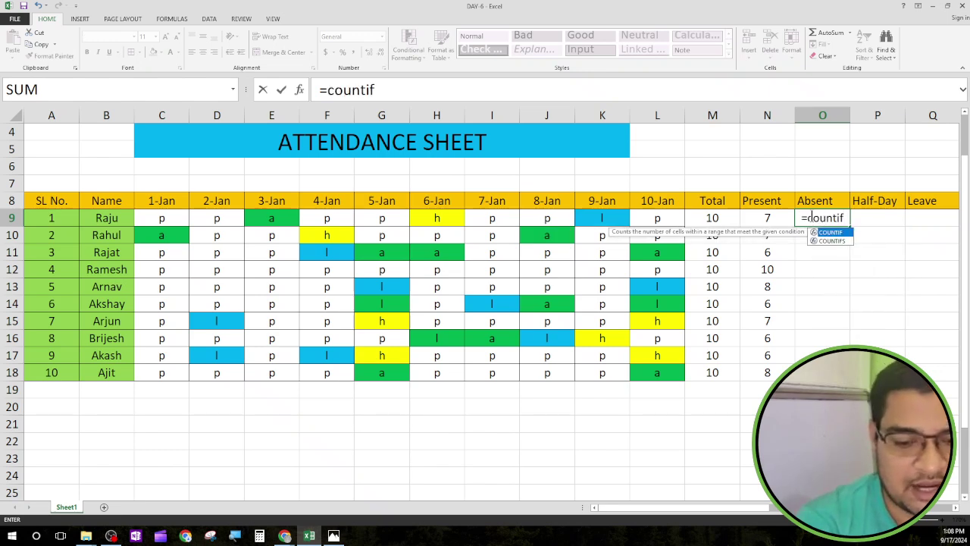
pyautogui.write(')')
pyautogui.press('BackSpace')
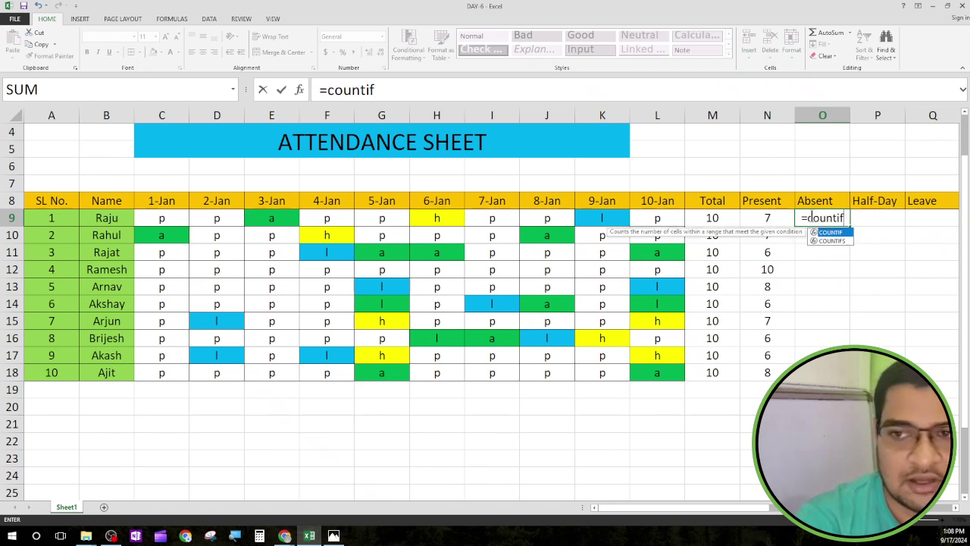
pyautogui.write('(')
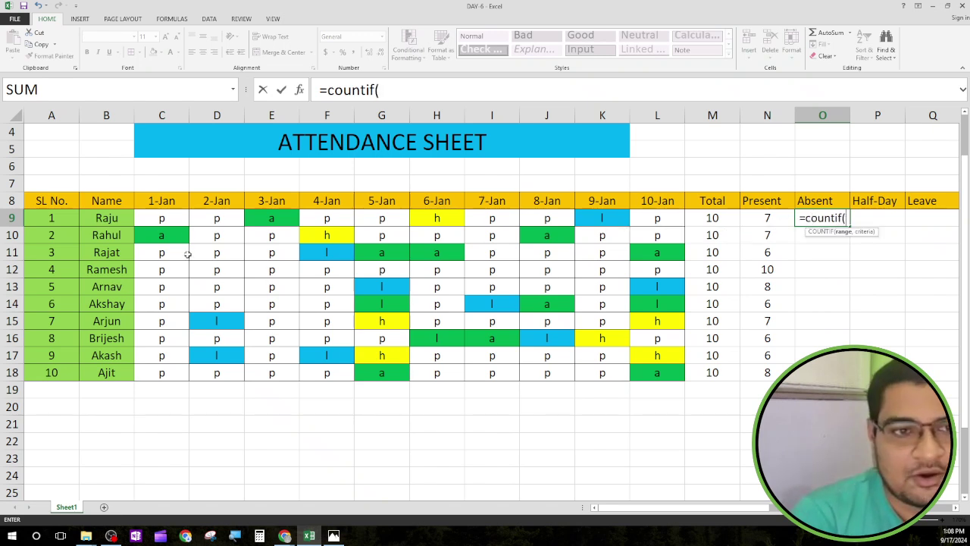
pyautogui.moveTo(181, 220); pyautogui.dragTo(672, 228)
pyautogui.write(',')
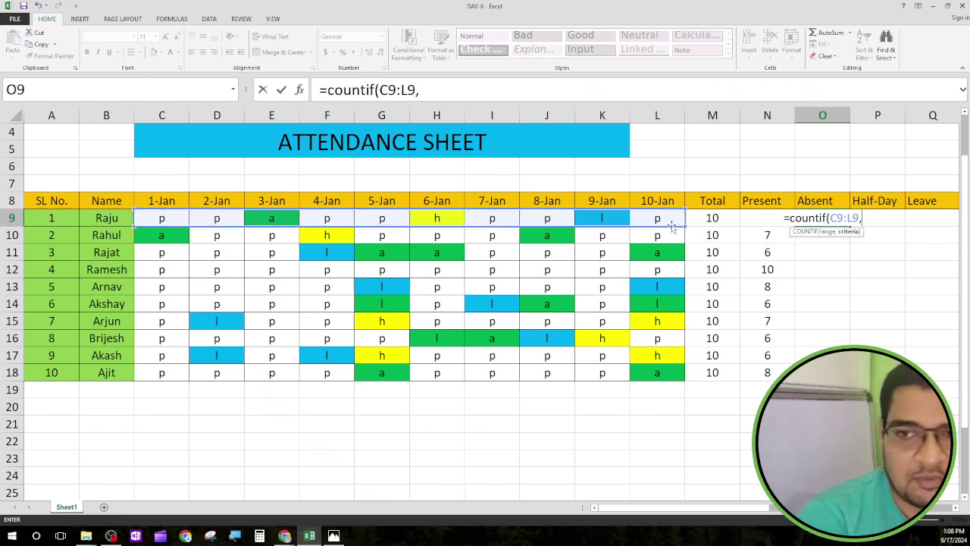
pyautogui.write('""')
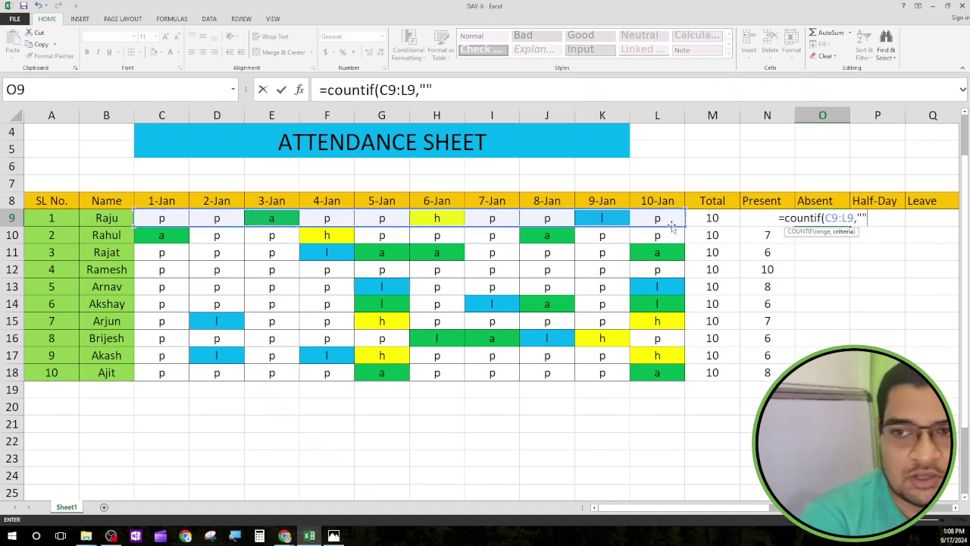
pyautogui.hotkey('shift', 'Tab')
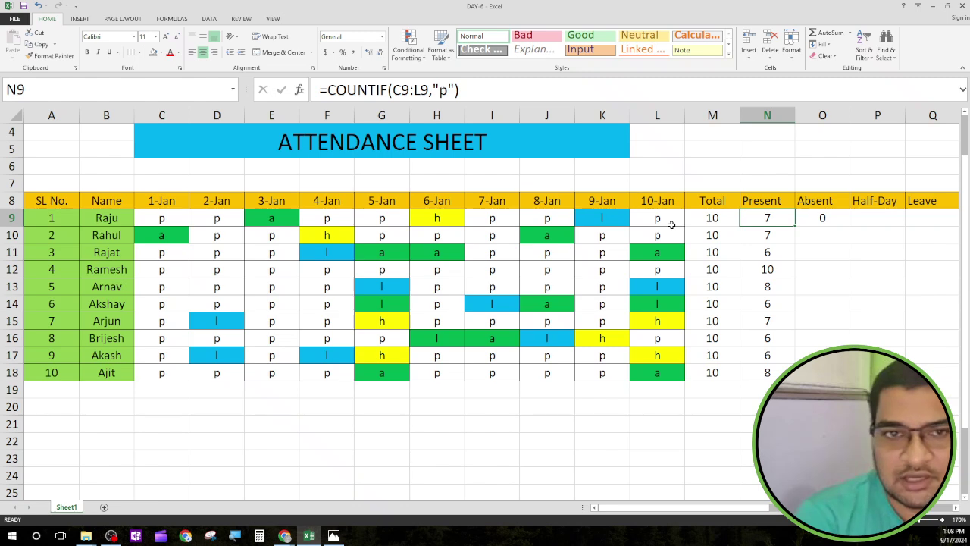
# Step: Set the criterion of the Absent formula in O9 to "a"
pyautogui.click(813, 221)
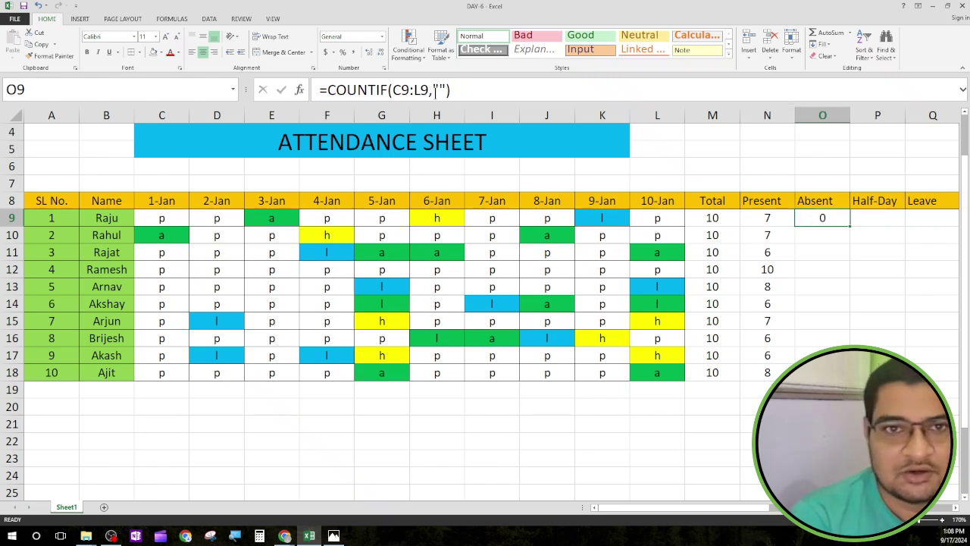
pyautogui.click(436, 90)
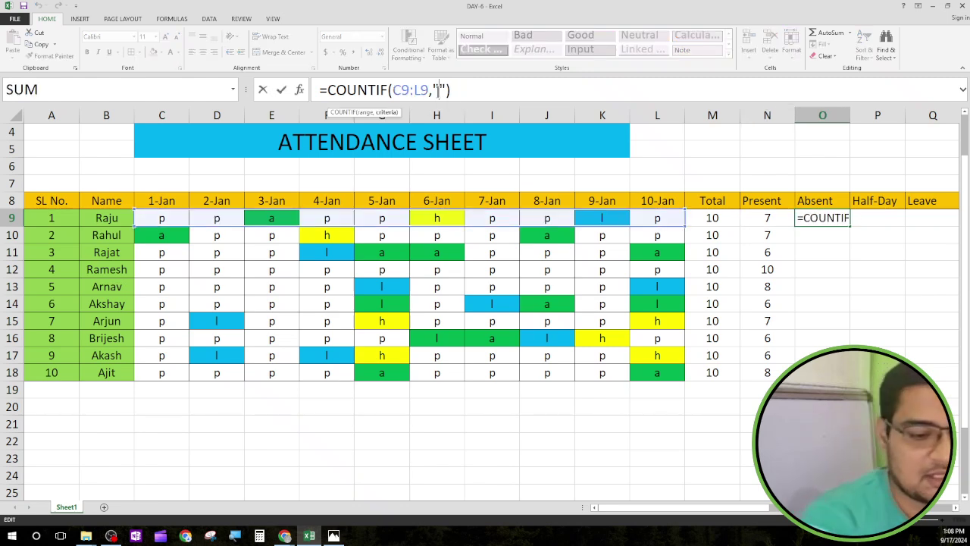
pyautogui.write('a')
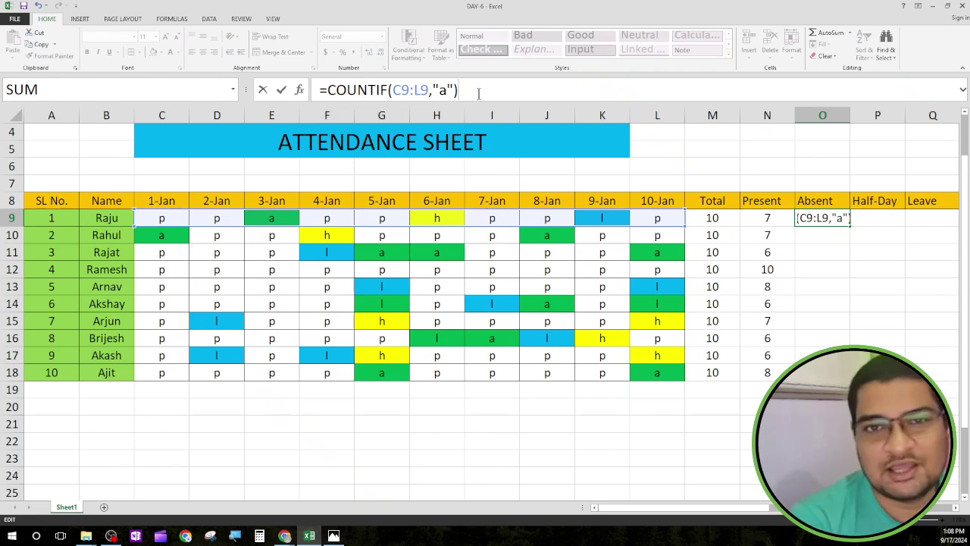
pyautogui.press('Return')
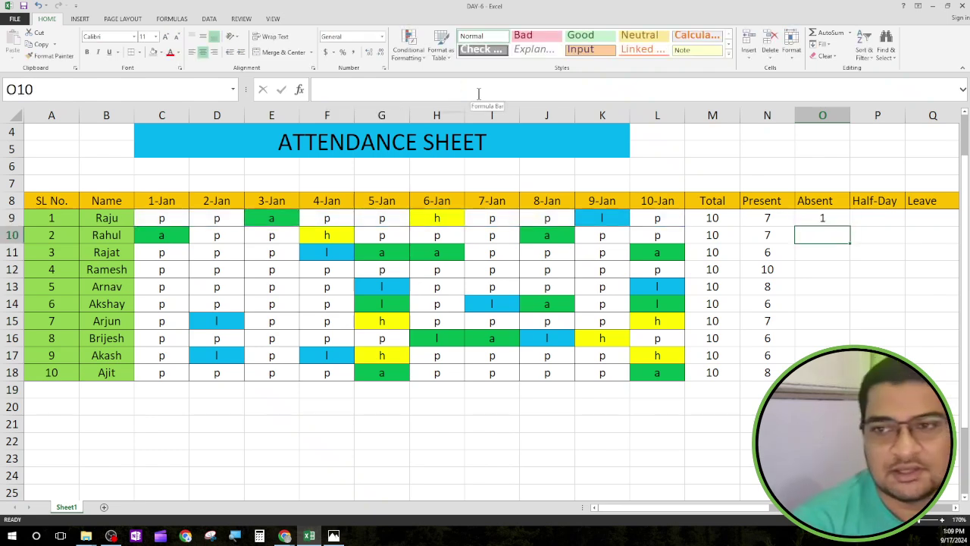
# Step: Fill the Absent formula from O9 down through O18 and check the counts, including rows 17 and 15
pyautogui.click(822, 219)
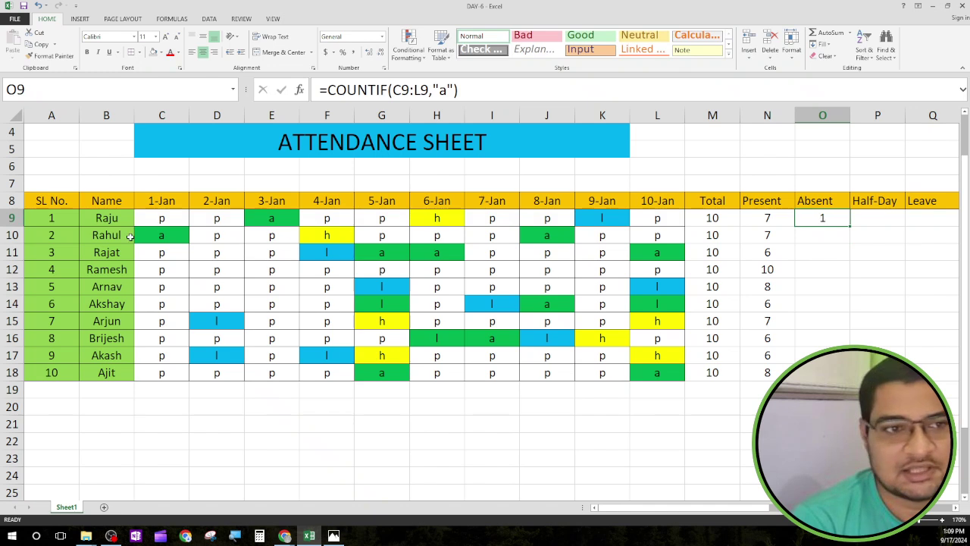
pyautogui.click(11, 218)
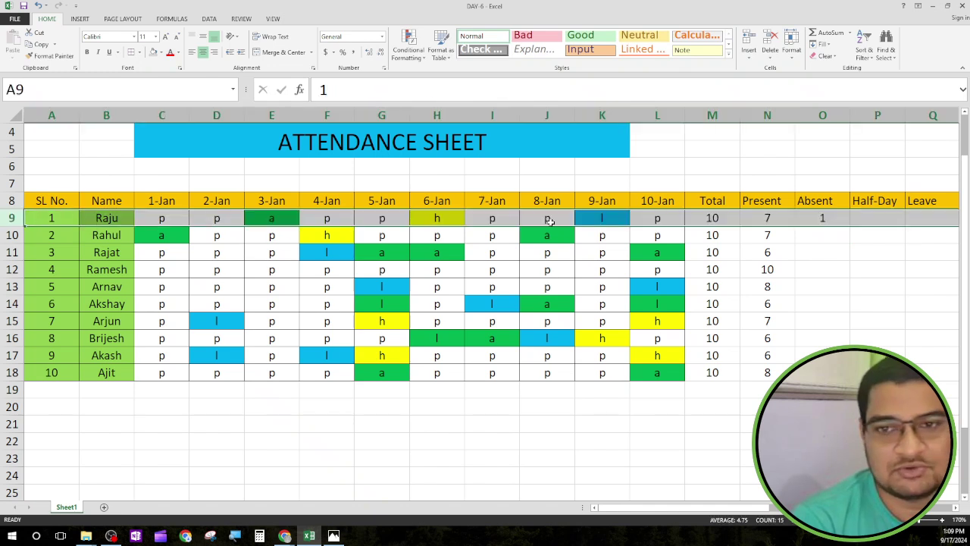
pyautogui.click(823, 219)
pyautogui.moveTo(850, 225); pyautogui.dragTo(842, 372)
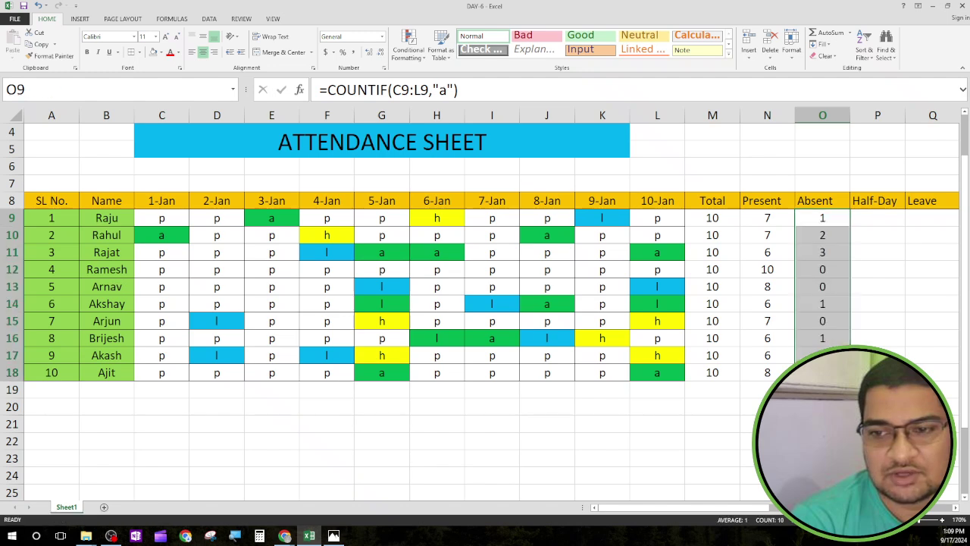
pyautogui.moveTo(775, 508); pyautogui.dragTo(797, 508)
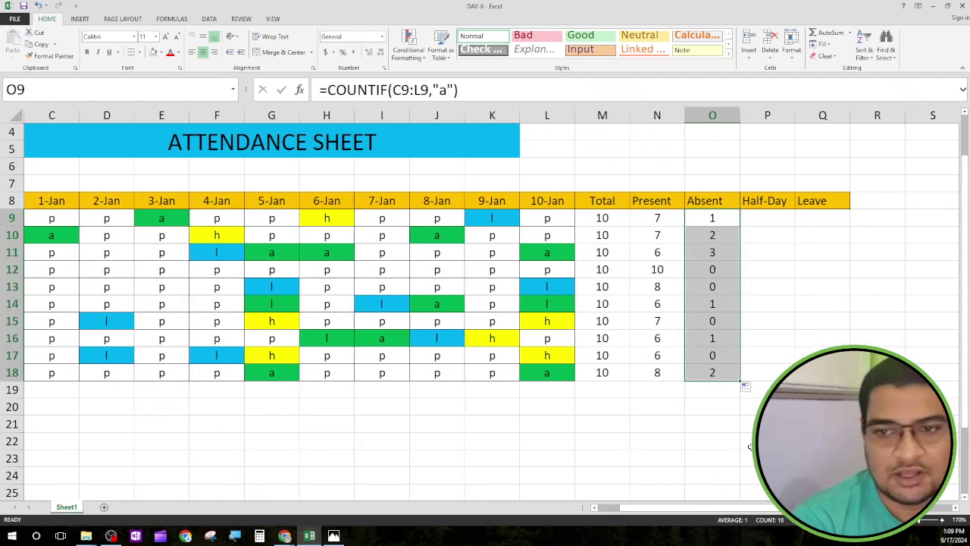
pyautogui.click(731, 447)
pyautogui.click(726, 356)
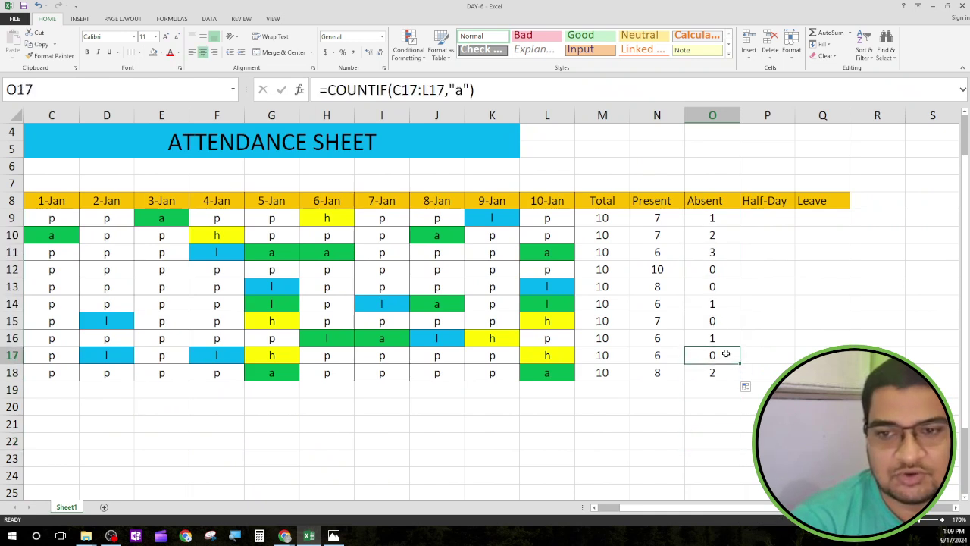
pyautogui.click(721, 327)
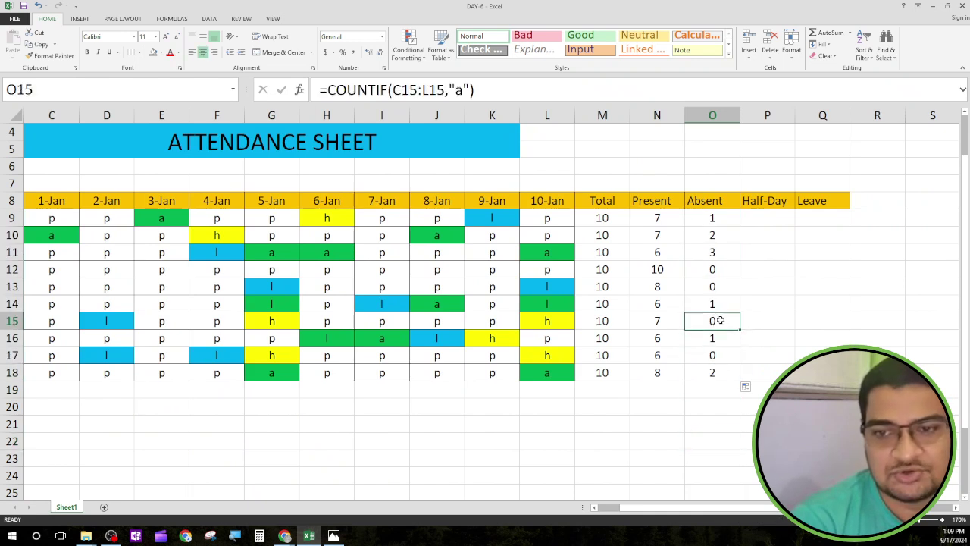
# Step: Enter the formula =countif(C9:L9,"h") in cell P9, the first person's Half-Day count
pyautogui.click(763, 217)
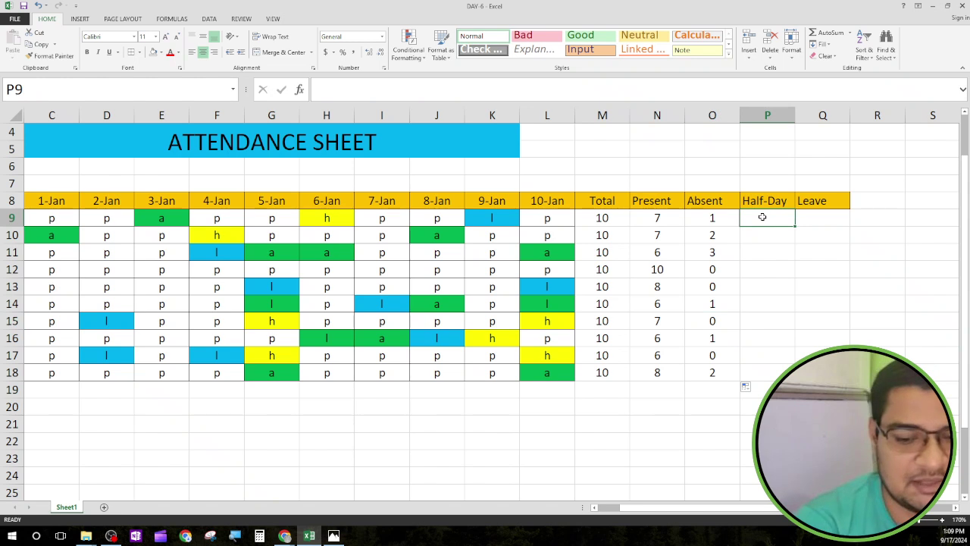
pyautogui.write('=count')
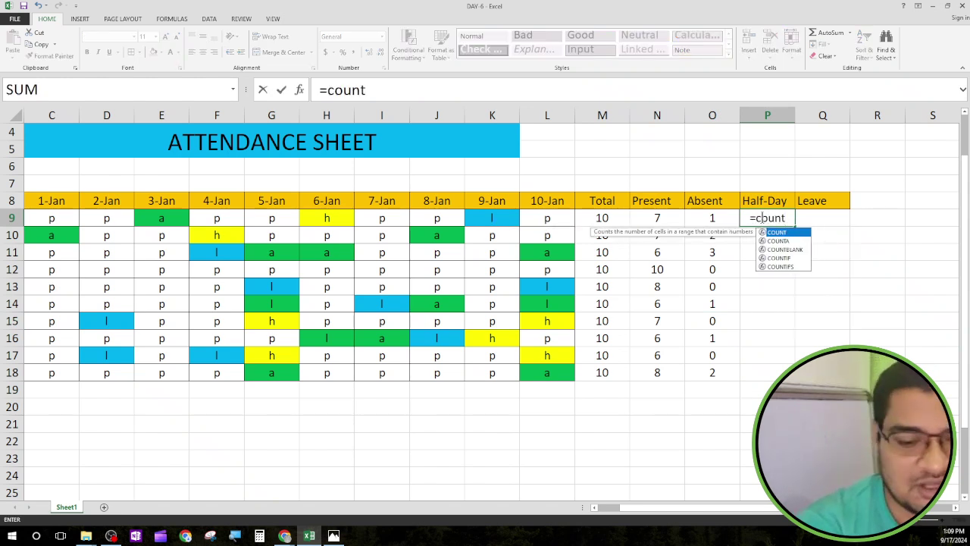
pyautogui.write('if(')
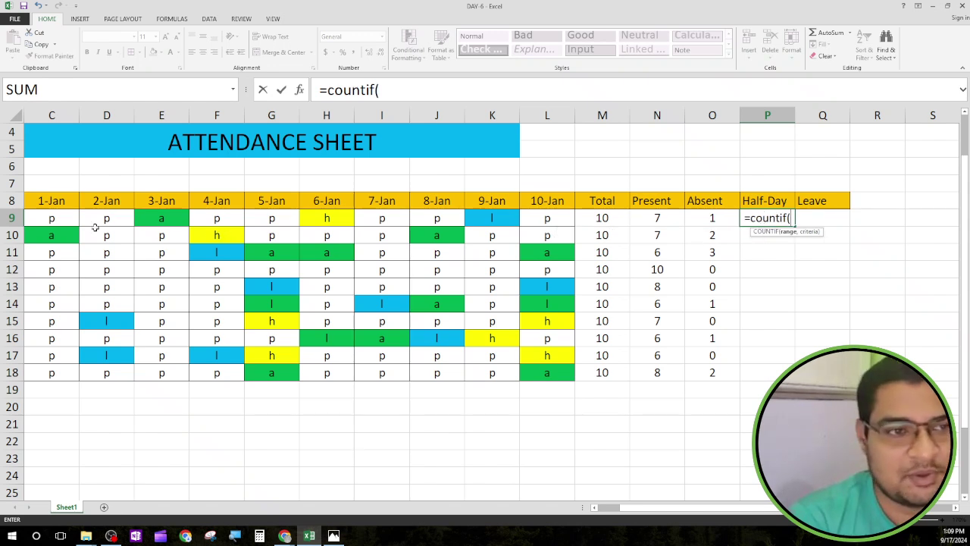
pyautogui.moveTo(67, 217); pyautogui.dragTo(530, 222)
pyautogui.click(429, 89)
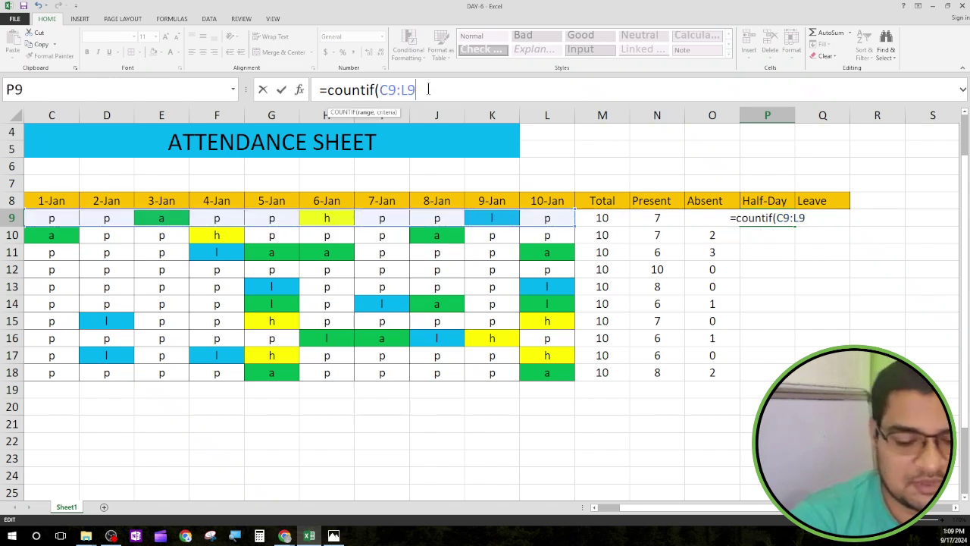
pyautogui.write(',""')
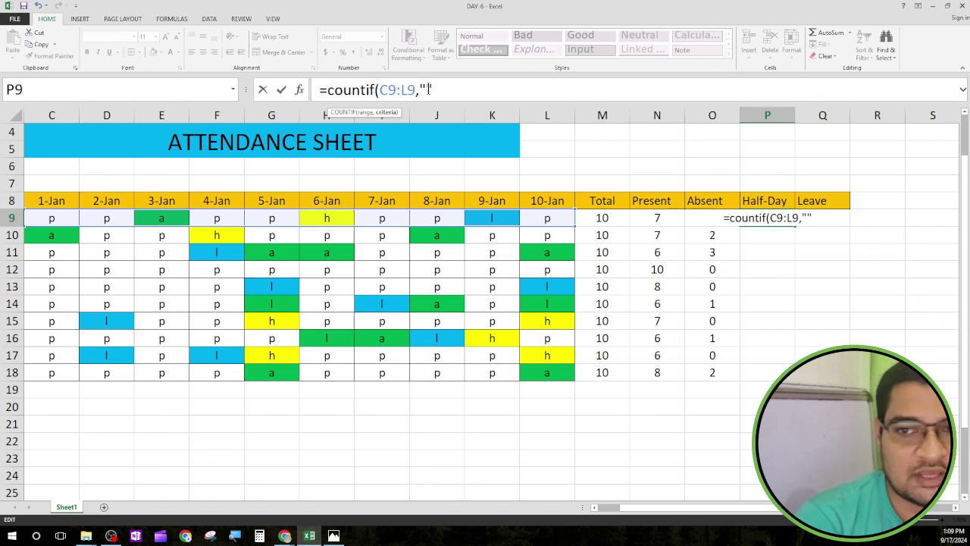
pyautogui.write('h')
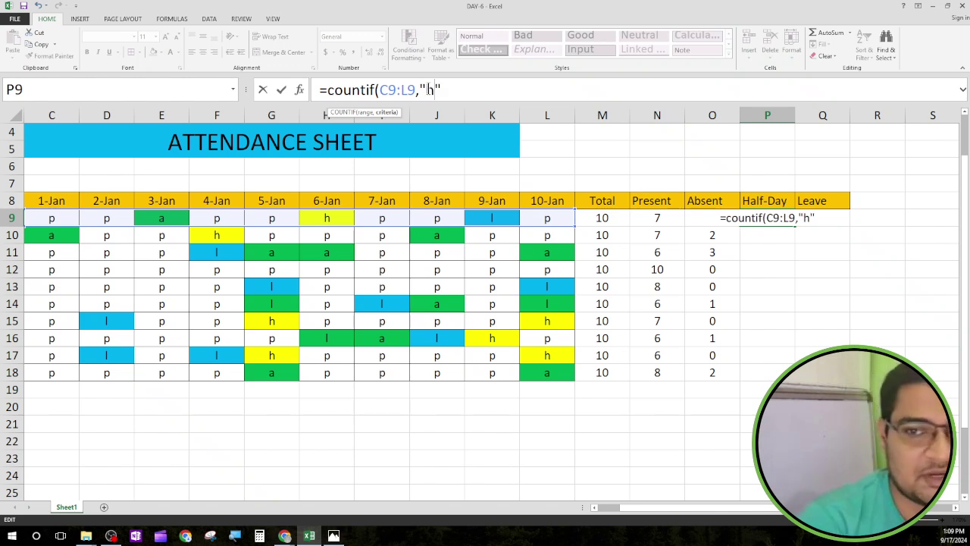
pyautogui.click(451, 91)
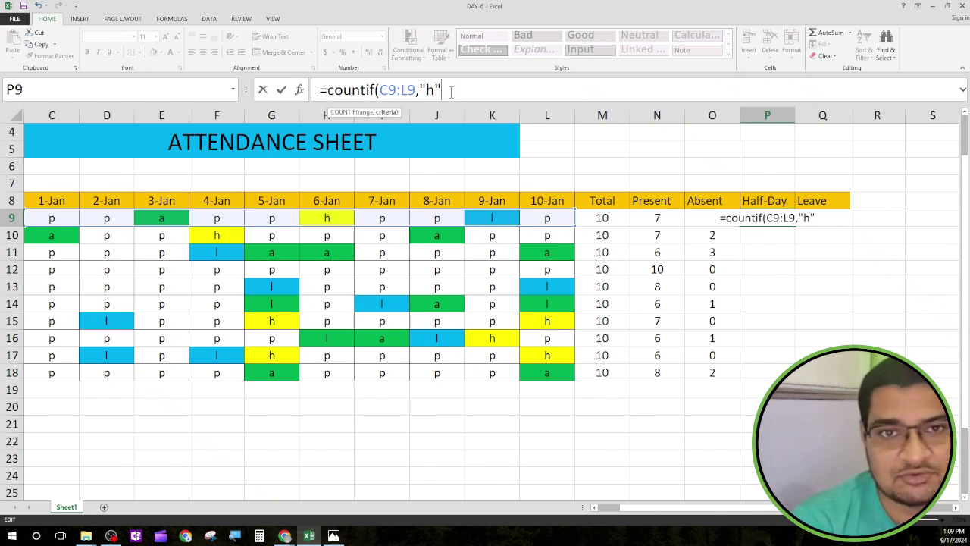
pyautogui.write(')')
pyautogui.press('Return')
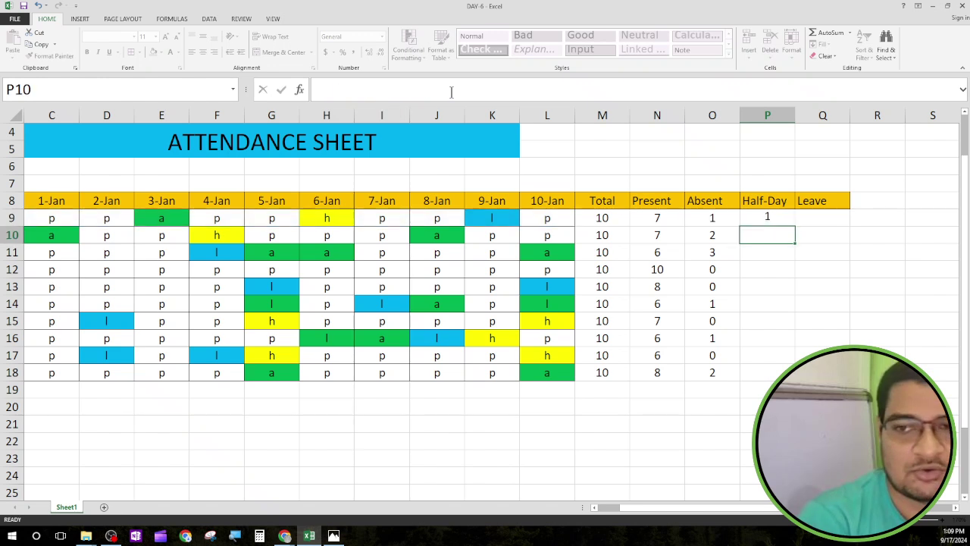
# Step: Enter a COUNTIF formula over C9:L9 with an empty criterion in cell Q9, the first person's Leave count
pyautogui.click(818, 218)
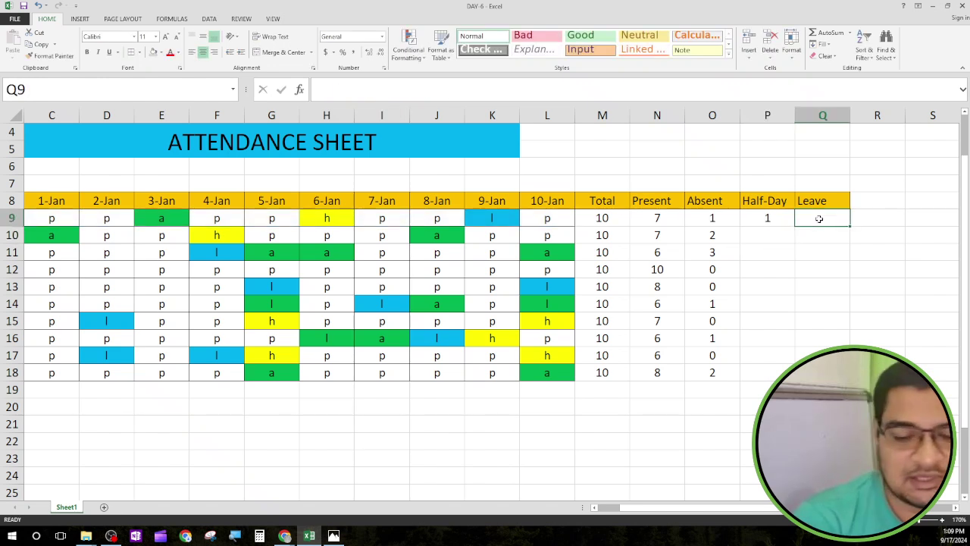
pyautogui.write('=')
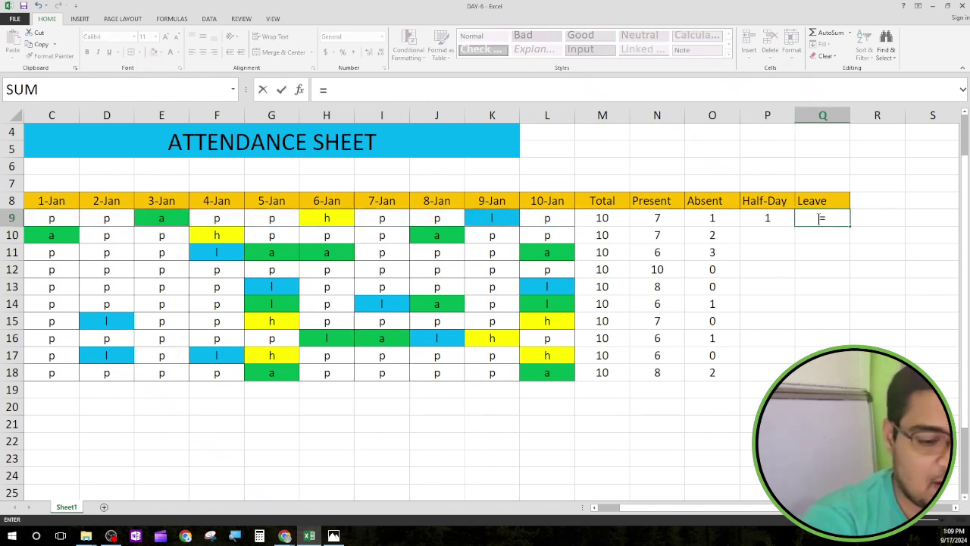
pyautogui.write('count')
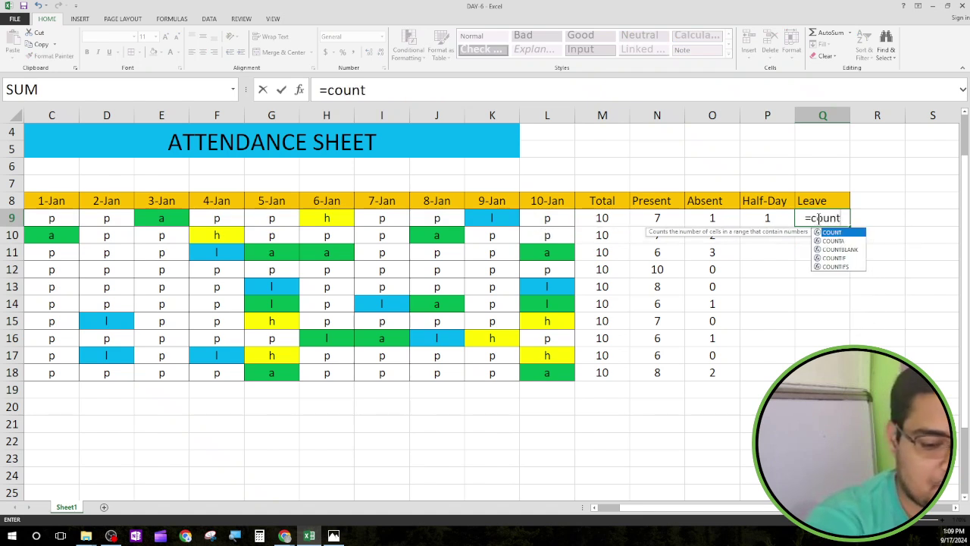
pyautogui.write('if')
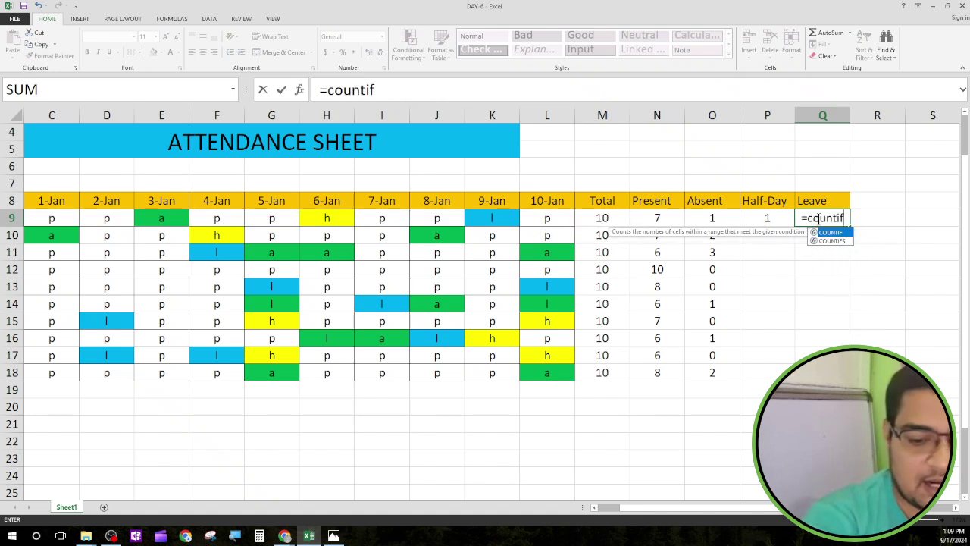
pyautogui.write('(')
pyautogui.moveTo(51, 218); pyautogui.dragTo(526, 218)
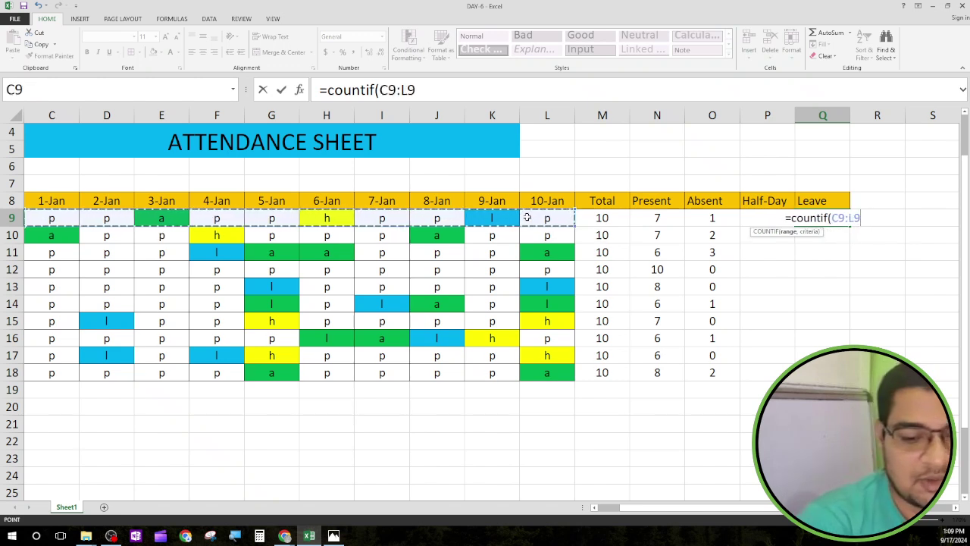
pyautogui.write(',')
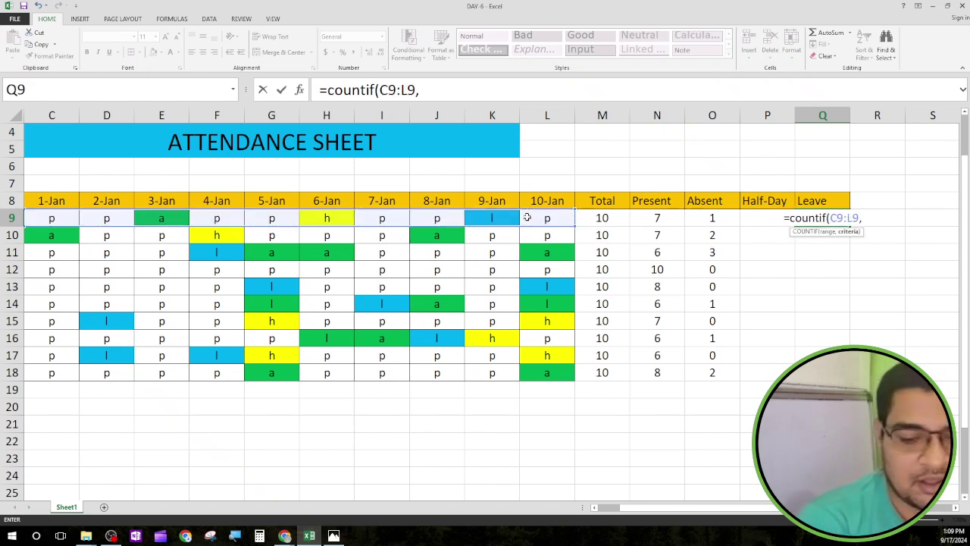
pyautogui.write('""')
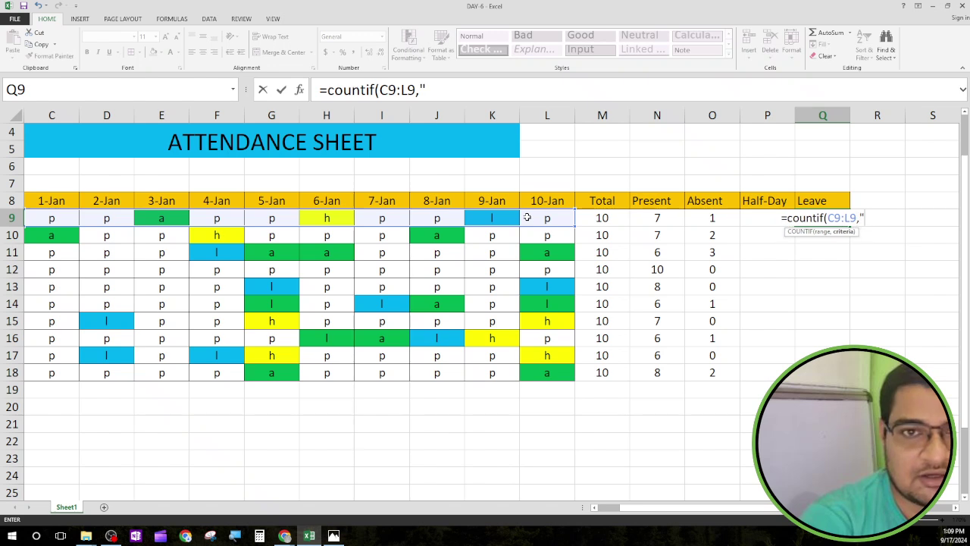
pyautogui.hotkey('ctrl', 'Return')
pyautogui.press('Left')
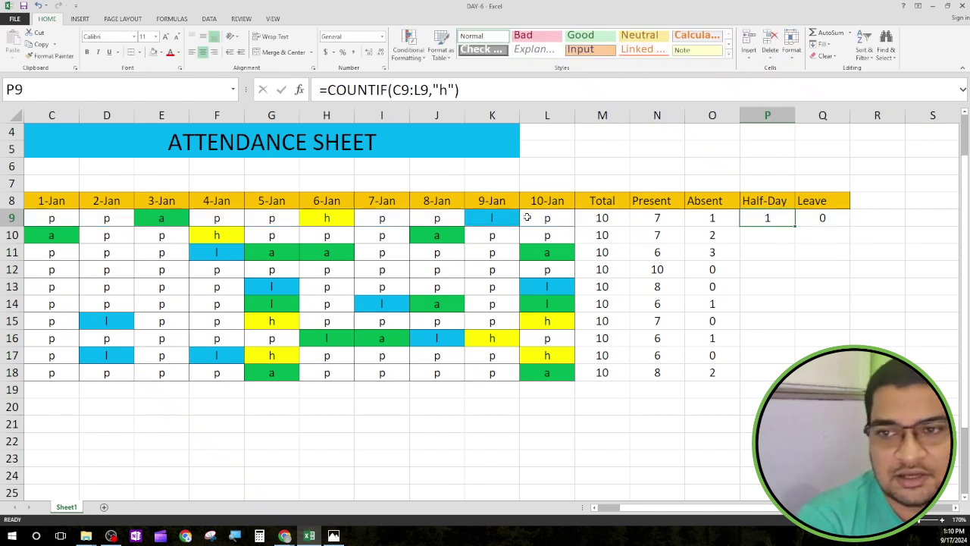
# Step: Set the criterion of the Leave formula in Q9 to "l"
pyautogui.press('Right')
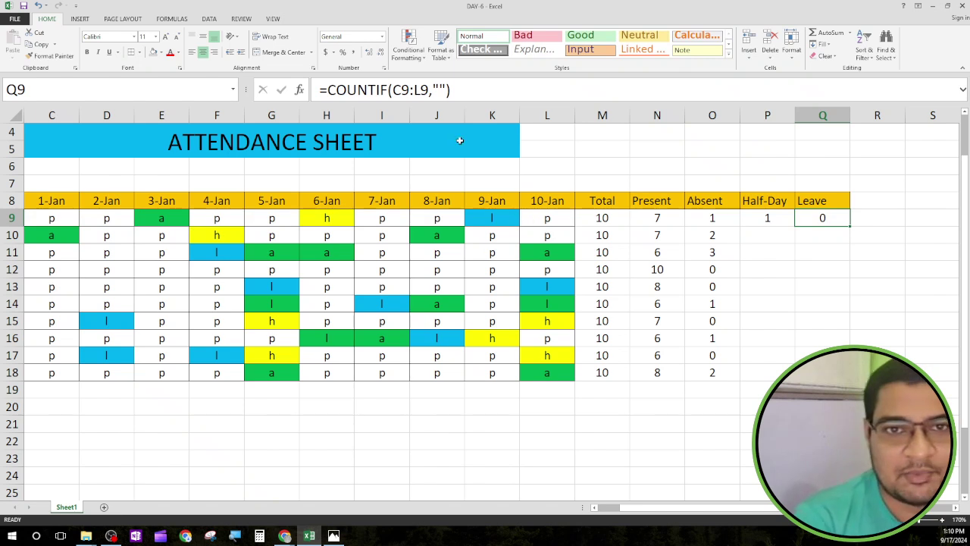
pyautogui.click(439, 90)
pyautogui.write('l')
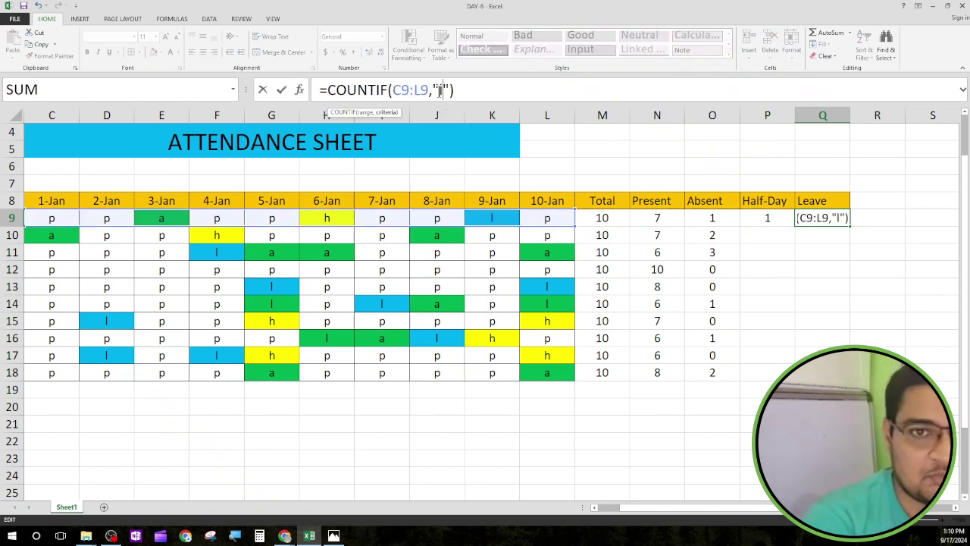
pyautogui.press('Return')
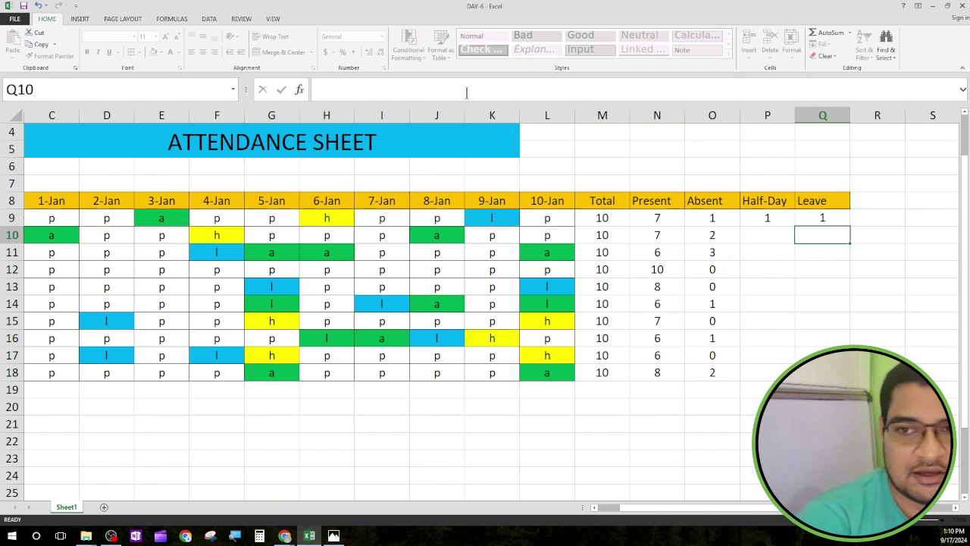
# Step: Fill the Half-Day and Leave formulas from P9:Q9 down through row 18
pyautogui.click(772, 219)
pyautogui.moveTo(772, 219)
pyautogui.mouseDown()
pyautogui.moveTo(822, 219)
pyautogui.moveTo(850, 255)
pyautogui.moveTo(849, 380)
pyautogui.mouseUp()
pyautogui.click(674, 447)
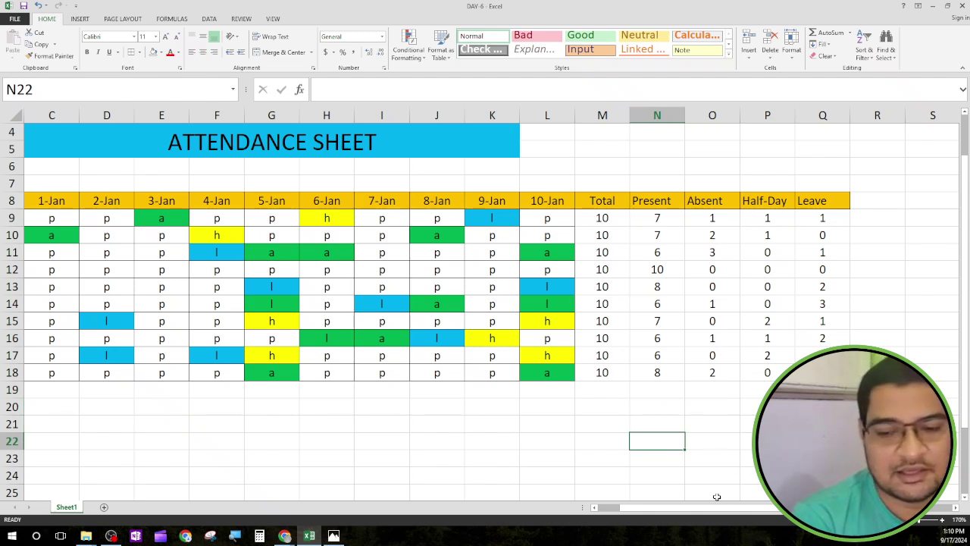
# Step: Review the finished attendance sheet, checking the Present, Absent, Half-Day and Leave counts in row 12 and across the whole summary block
pyautogui.moveTo(726, 513); pyautogui.dragTo(713, 514)
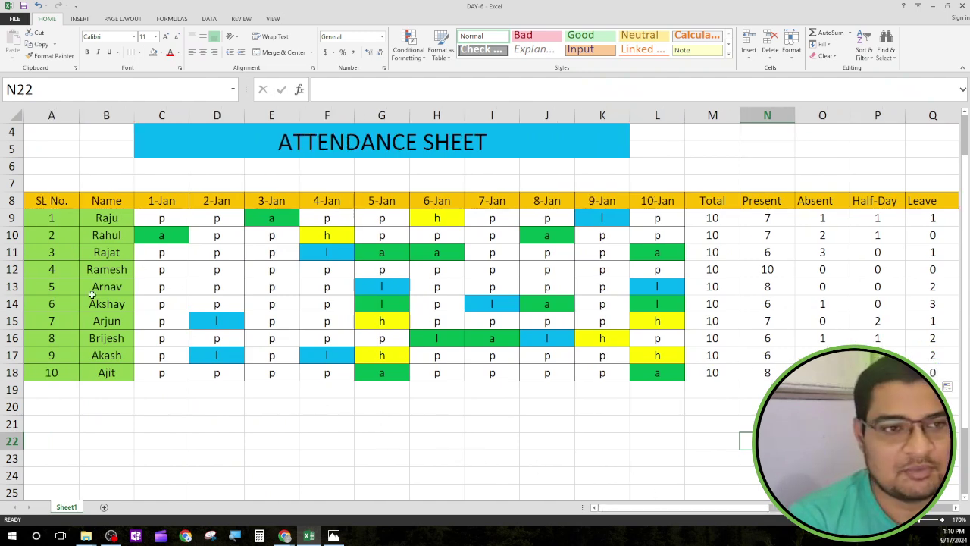
pyautogui.click(14, 372)
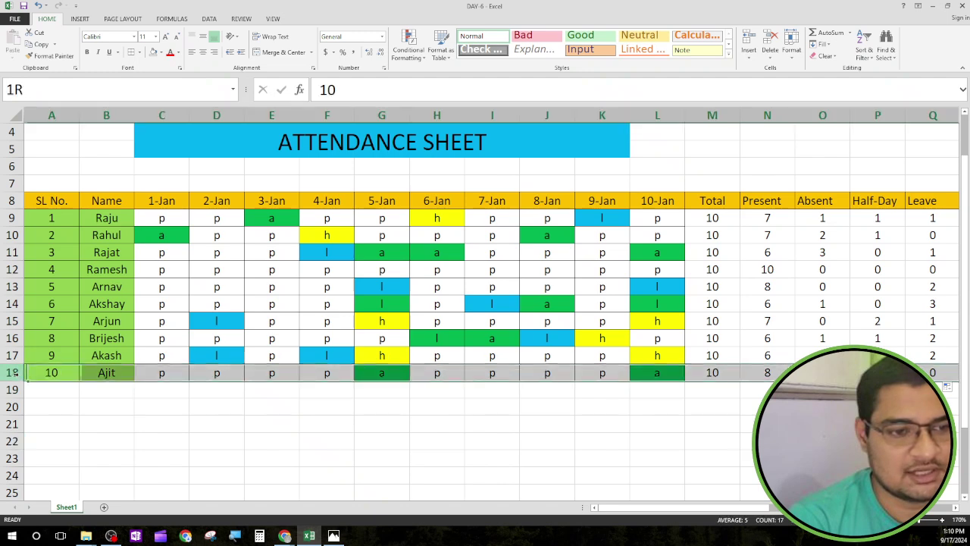
pyautogui.click(14, 269)
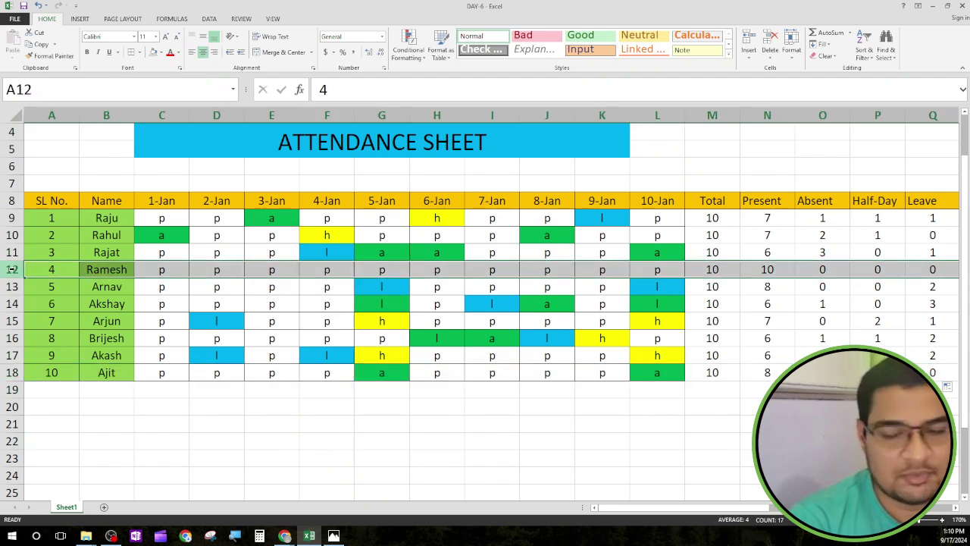
pyautogui.click(774, 270)
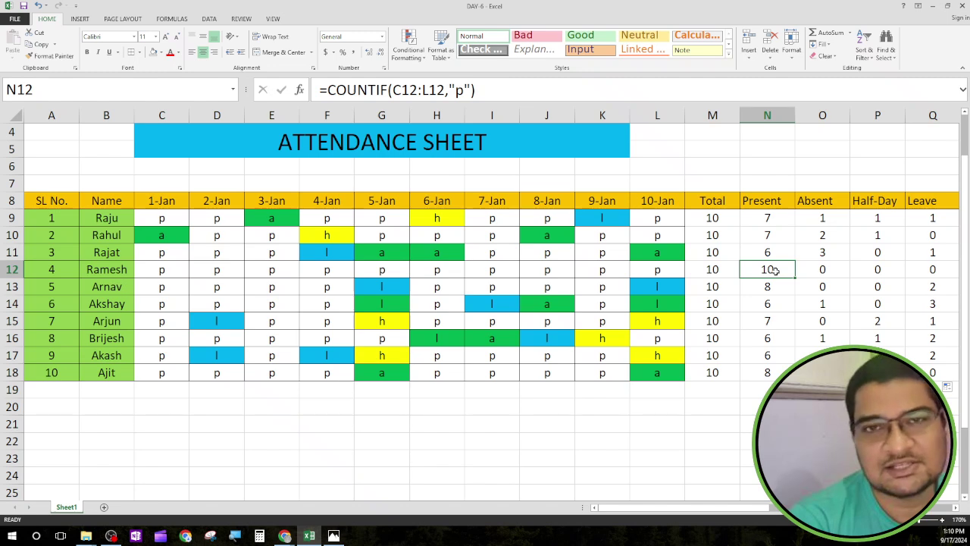
pyautogui.click(842, 271)
pyautogui.click(880, 270)
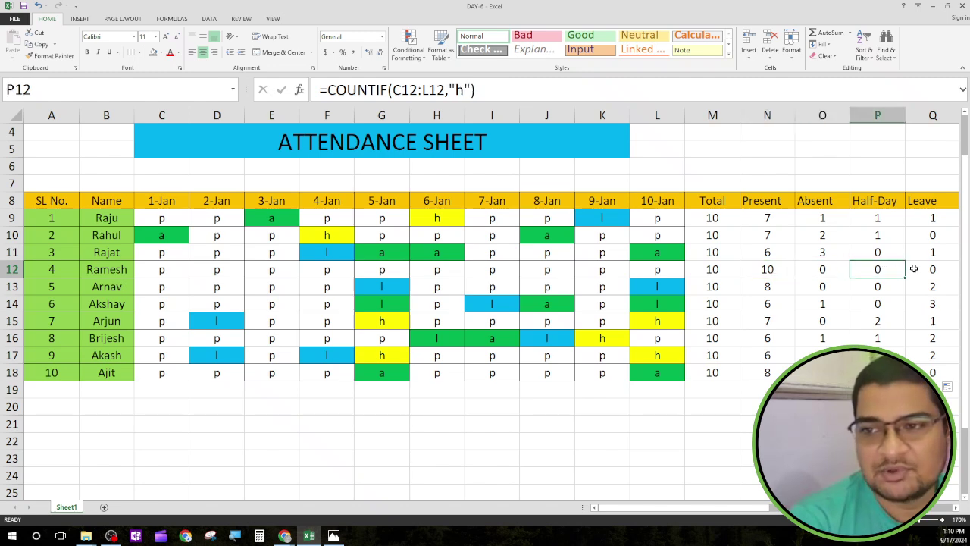
pyautogui.click(928, 271)
pyautogui.moveTo(754, 218); pyautogui.dragTo(932, 371)
pyautogui.click(657, 443)
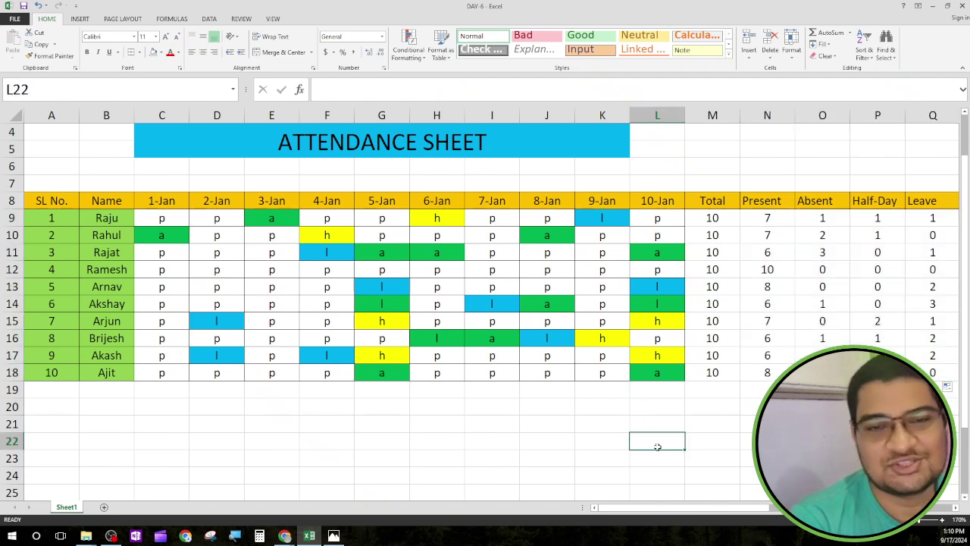
pyautogui.scroll(1, 658, 447)
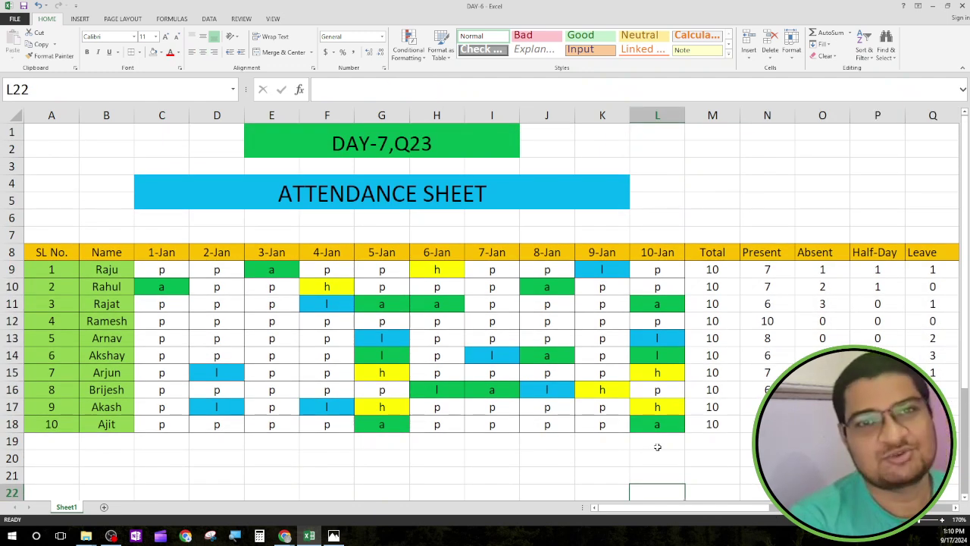